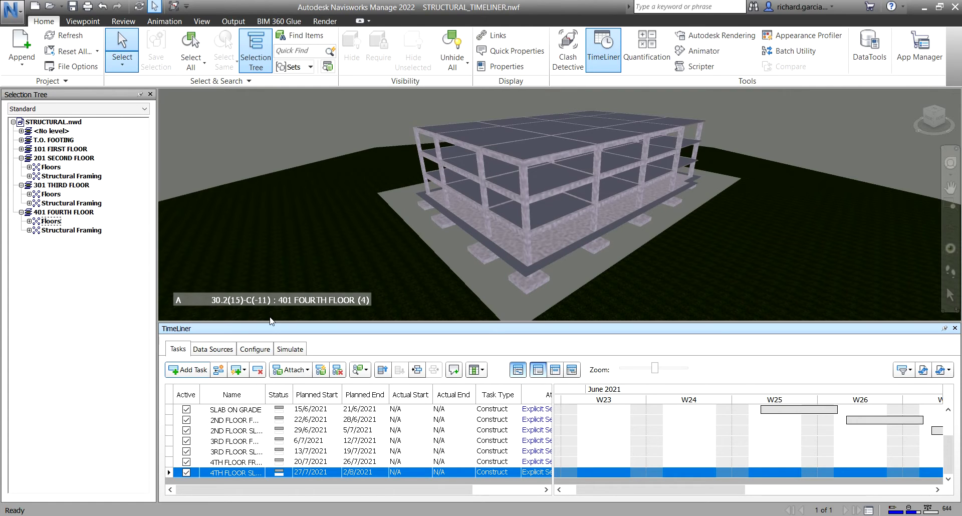
- Review the task type appearance settings, return to the task list, then go to Simulate
left_click(257, 349)
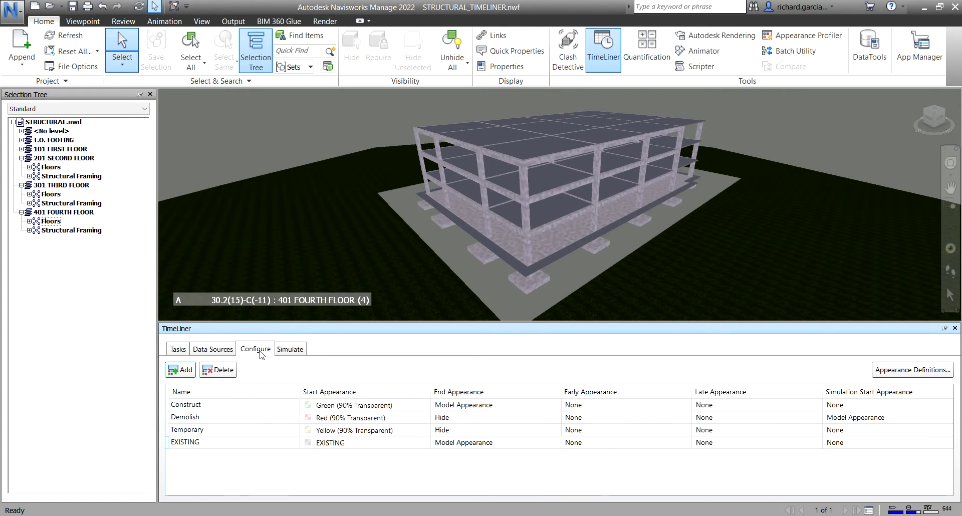
left_click(177, 349)
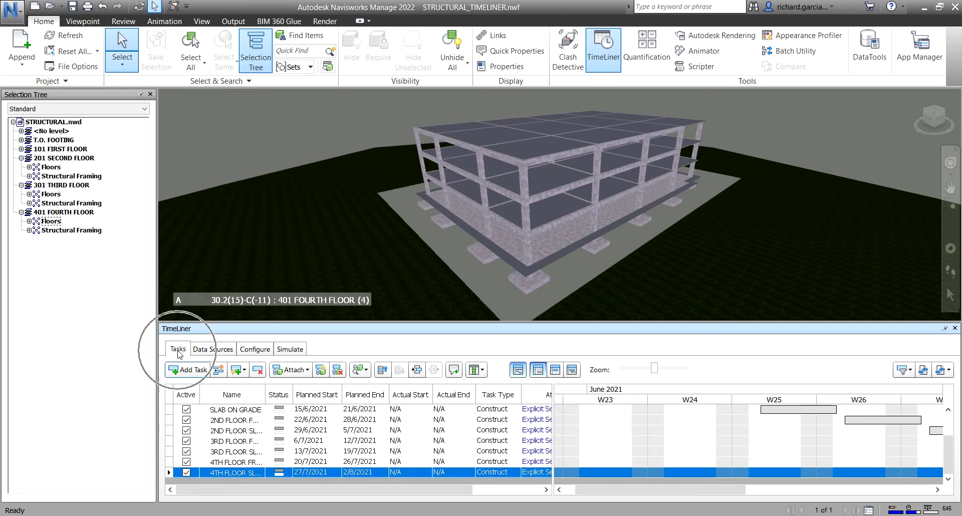
left_click(290, 349)
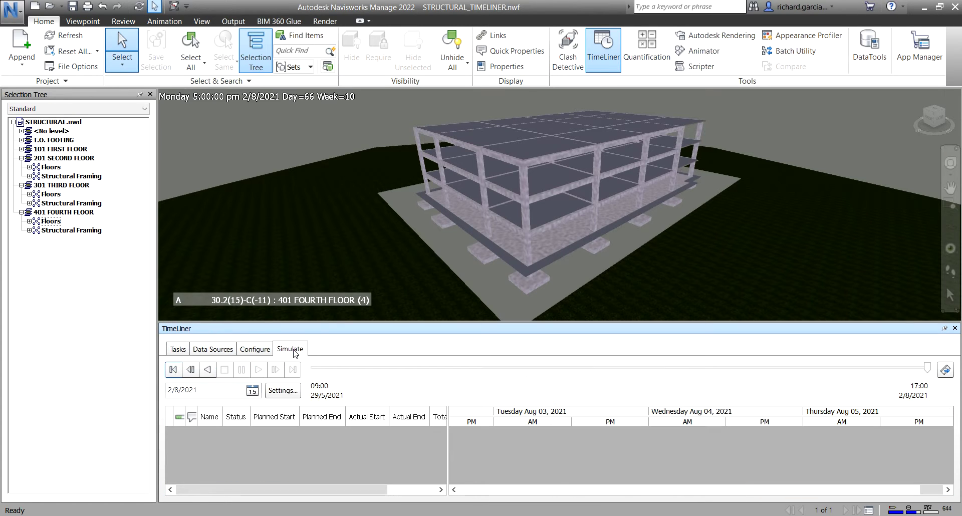
left_click(294, 351)
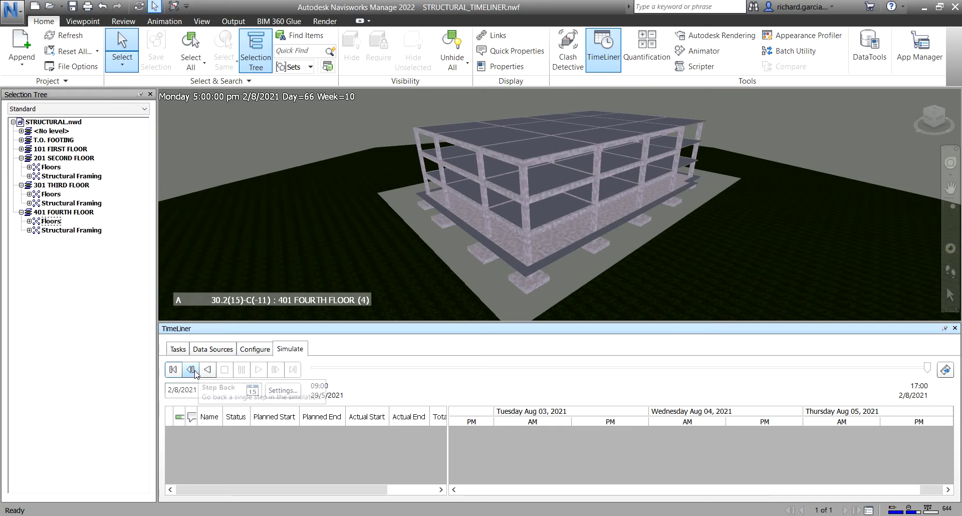
- Play the construction simulation, then stop it back at its 29/5/2021 start
left_click(173, 369)
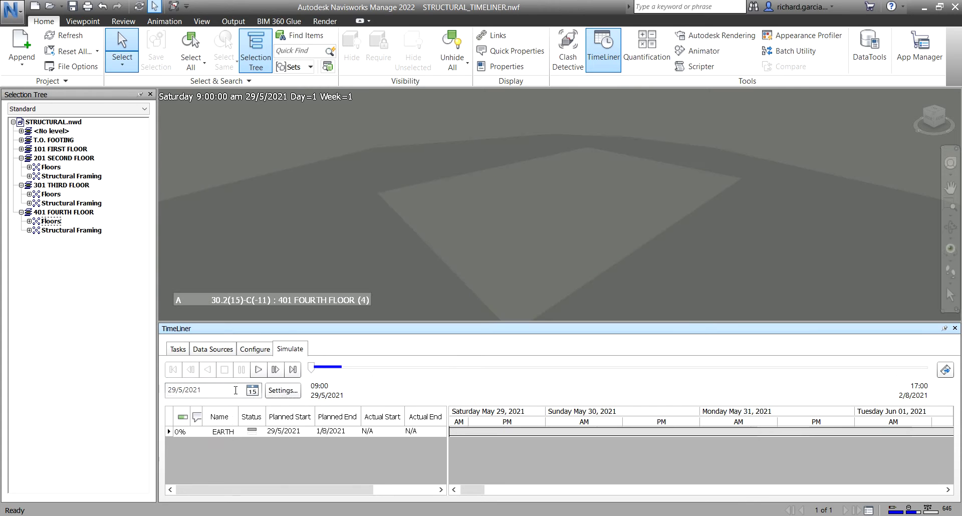
left_click(258, 370)
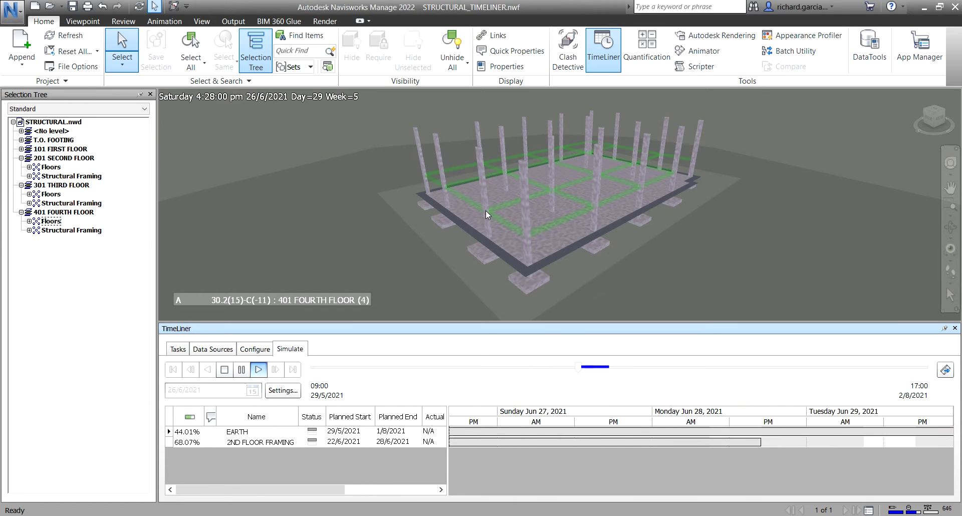
left_click(224, 370)
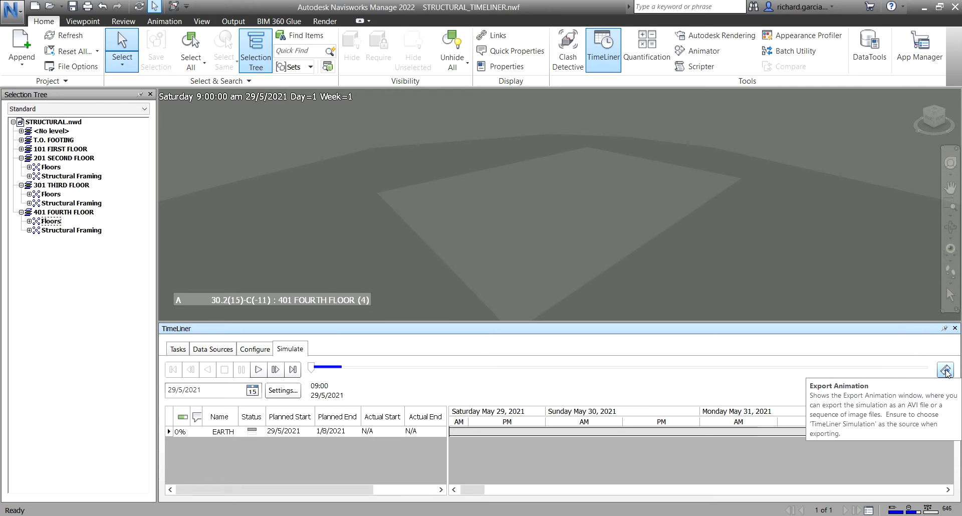
left_click(283, 390)
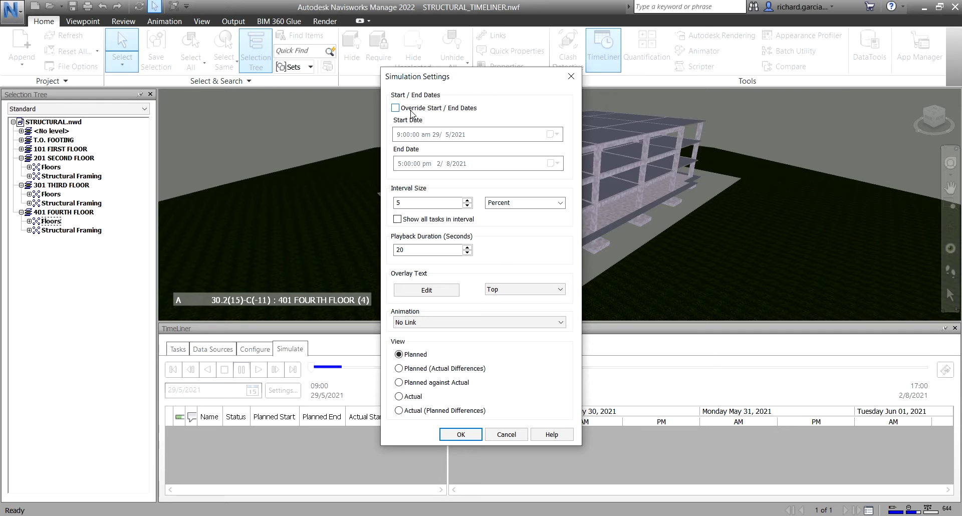
left_click(411, 110)
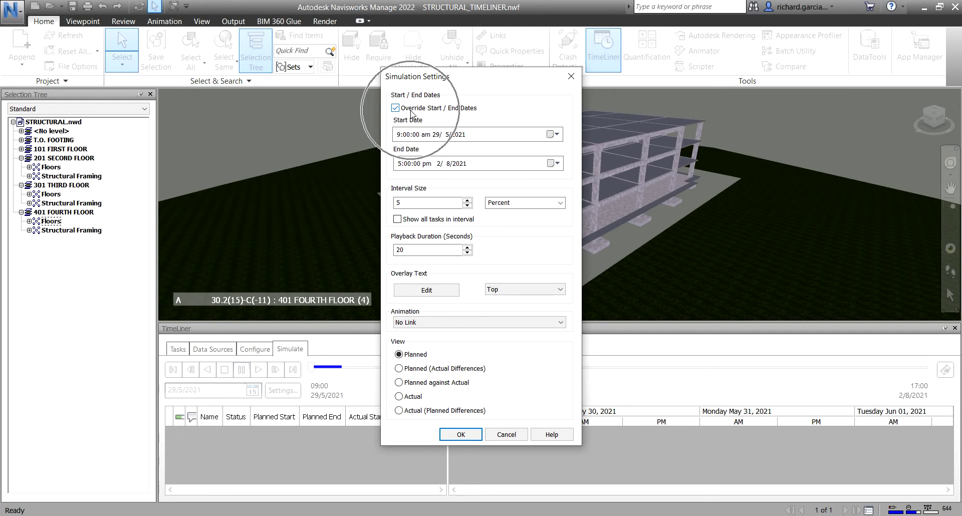
left_click(411, 111)
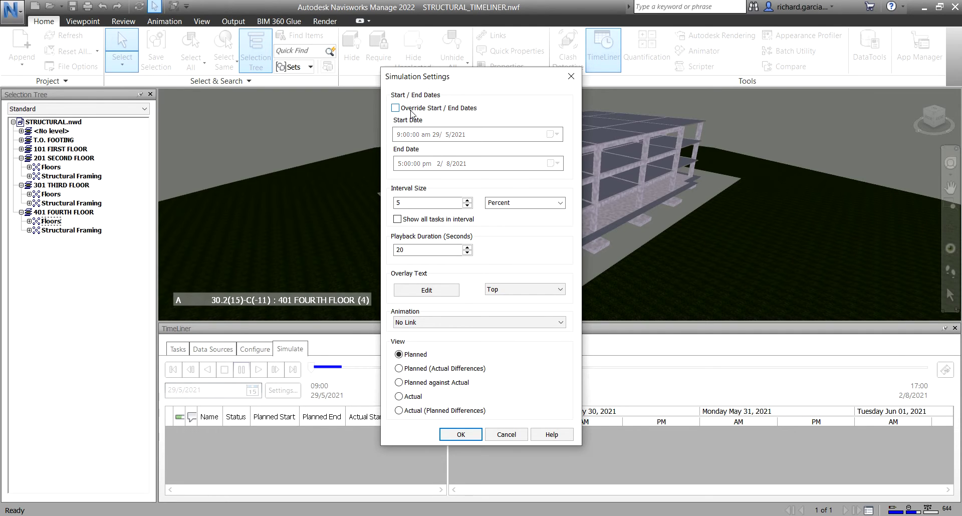
left_click(421, 203)
left_click(421, 202)
left_click(559, 203)
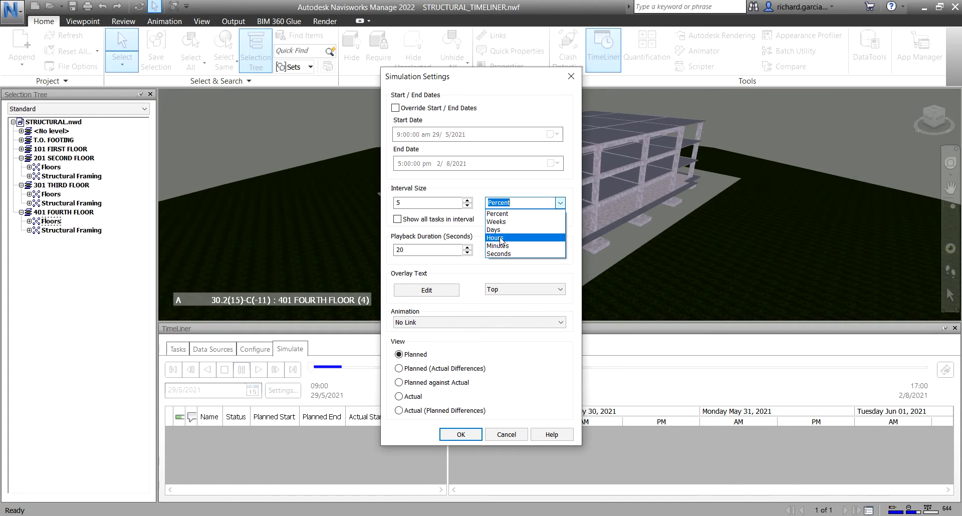
left_click(481, 185)
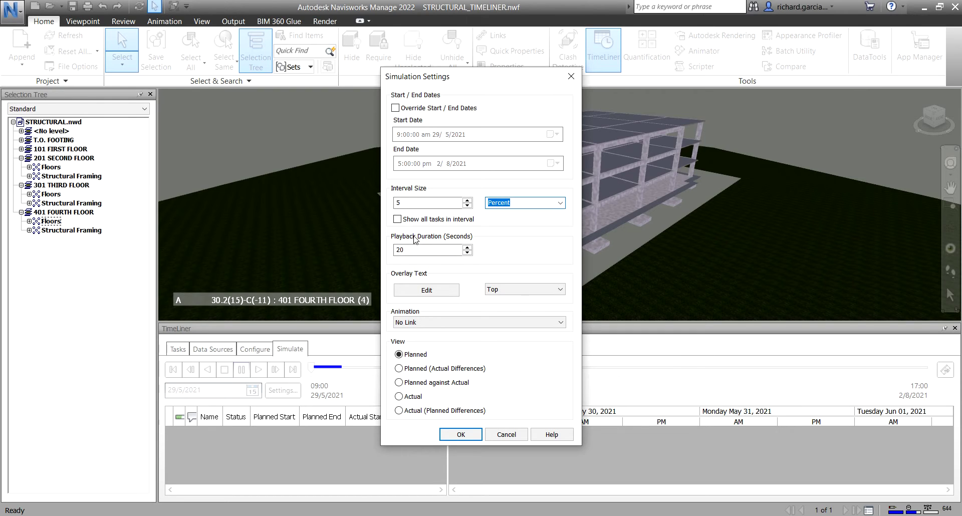
left_click(467, 247)
left_click(467, 247)
left_click(467, 247)
left_click(467, 254)
left_click(467, 255)
left_click(467, 254)
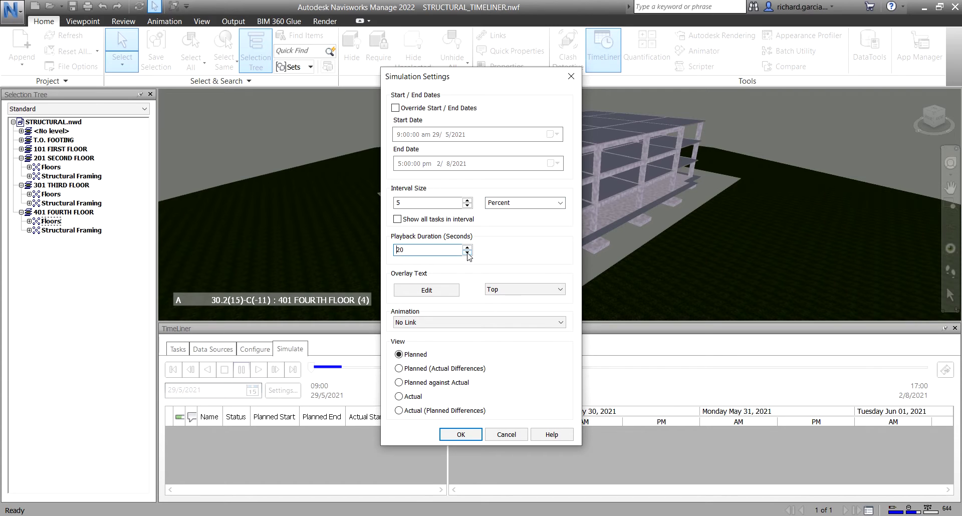
double_click(416, 251)
left_click(415, 81)
left_click(463, 439)
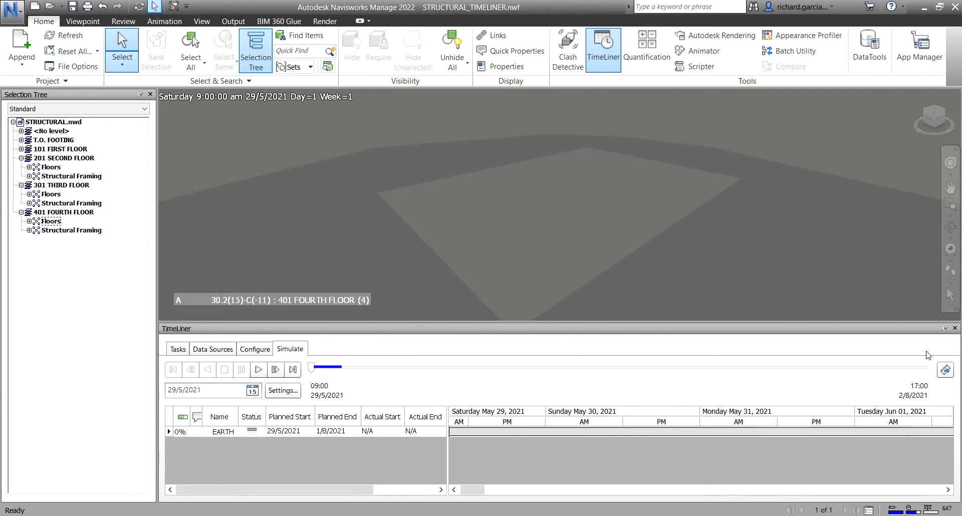
- Export the animation from TimeLiner Simulation with the Autodesk renderer as Windows AVI, and open its Options
left_click(944, 370)
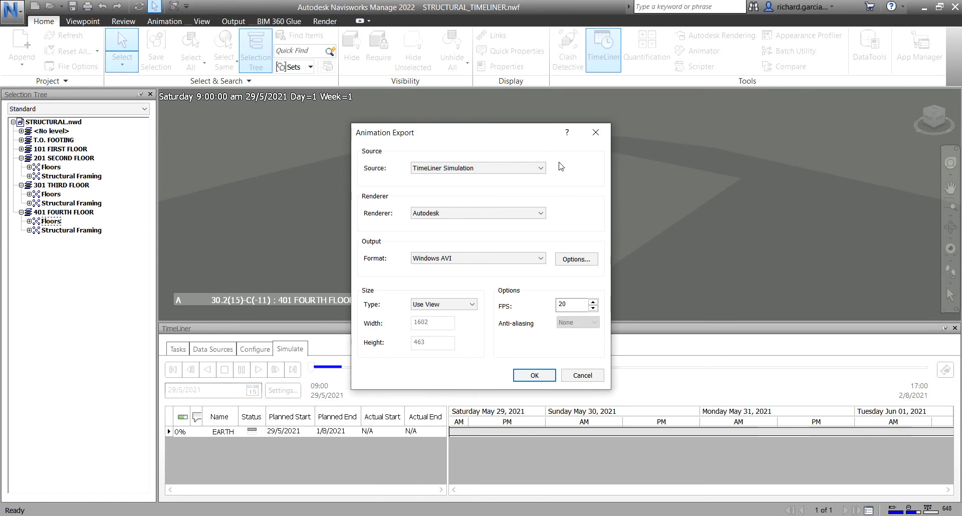
left_click(468, 171)
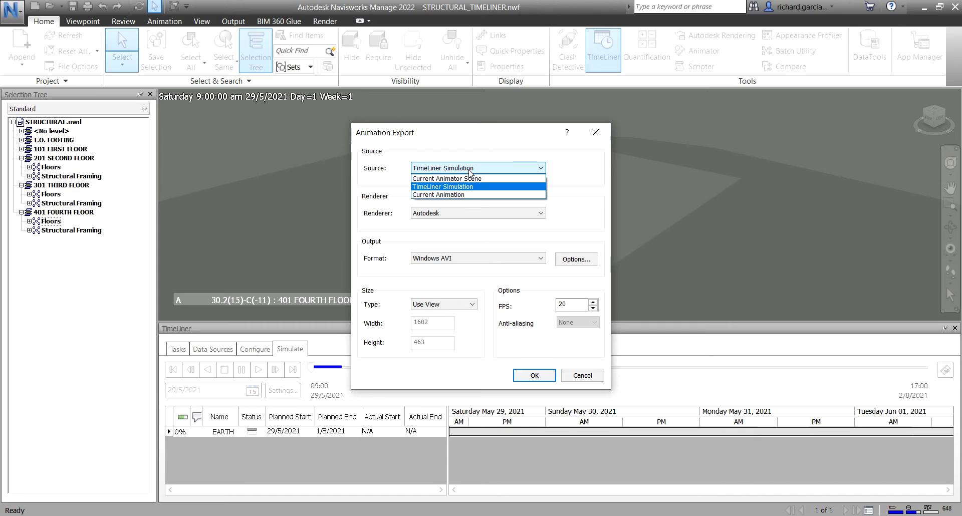
left_click(437, 187)
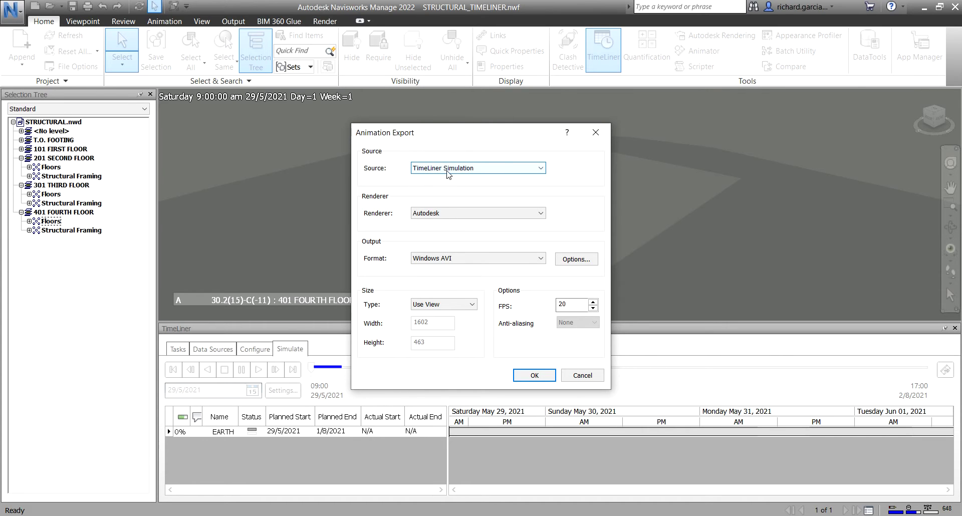
left_click(440, 214)
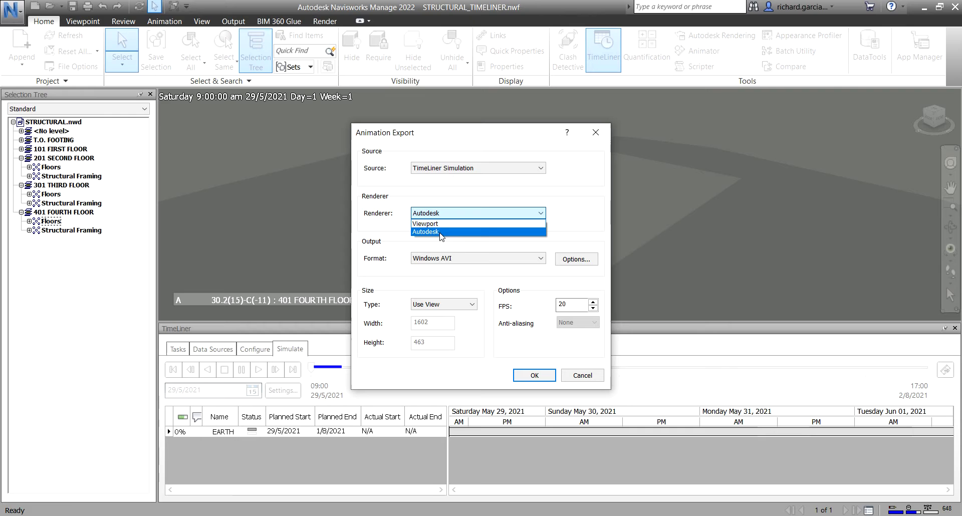
left_click(435, 232)
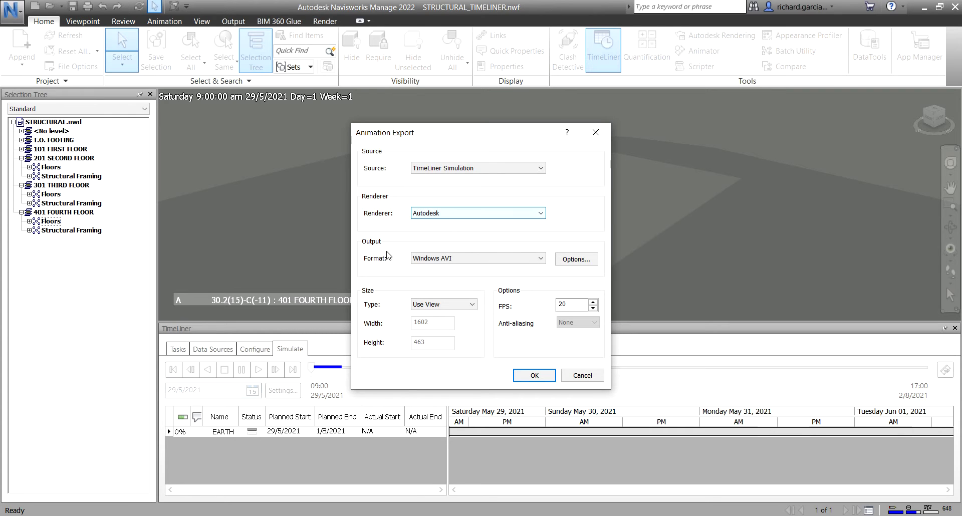
left_click(438, 260)
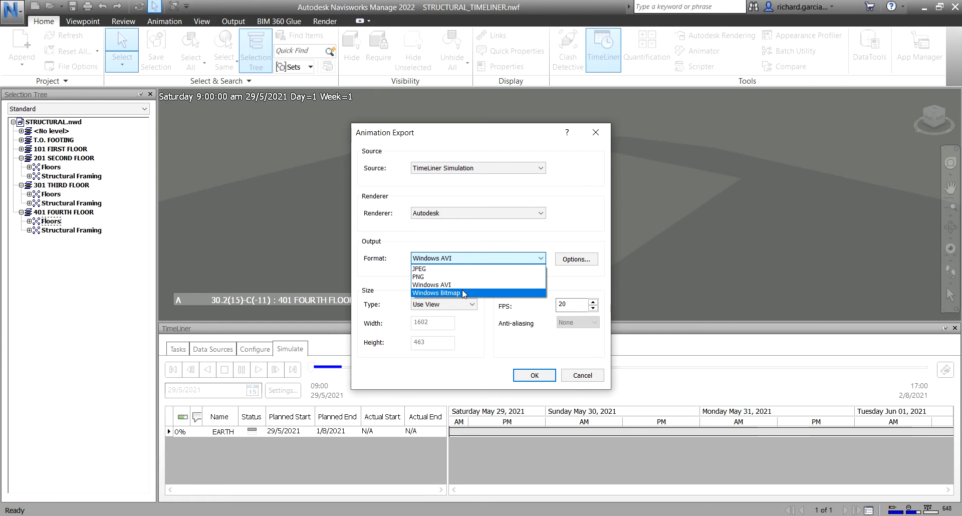
left_click(436, 285)
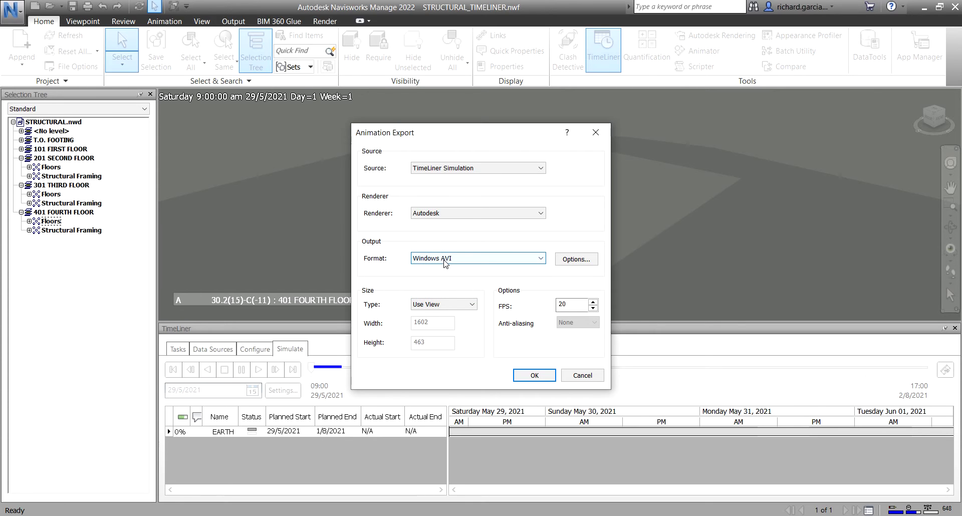
left_click(576, 260)
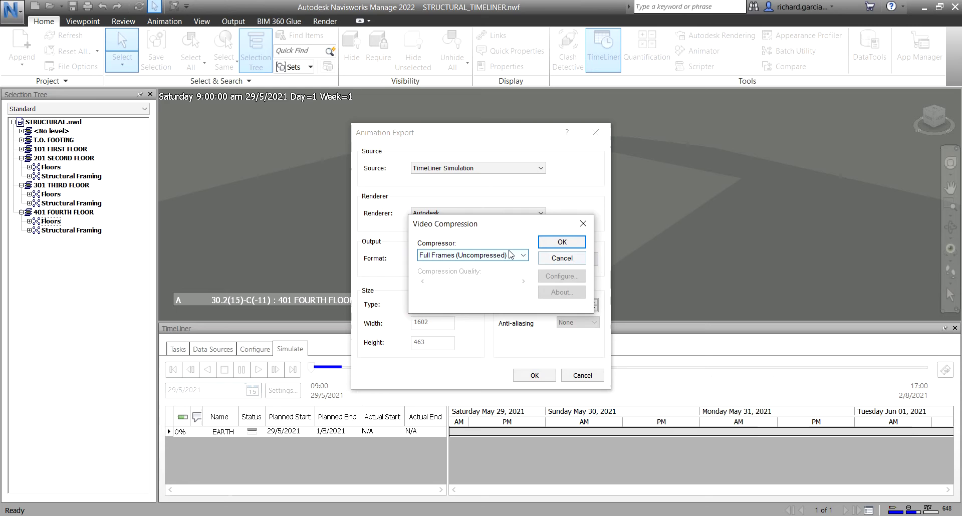
- Keep Full Frames (Uncompressed) as the video compressor and confirm it
left_click(513, 255)
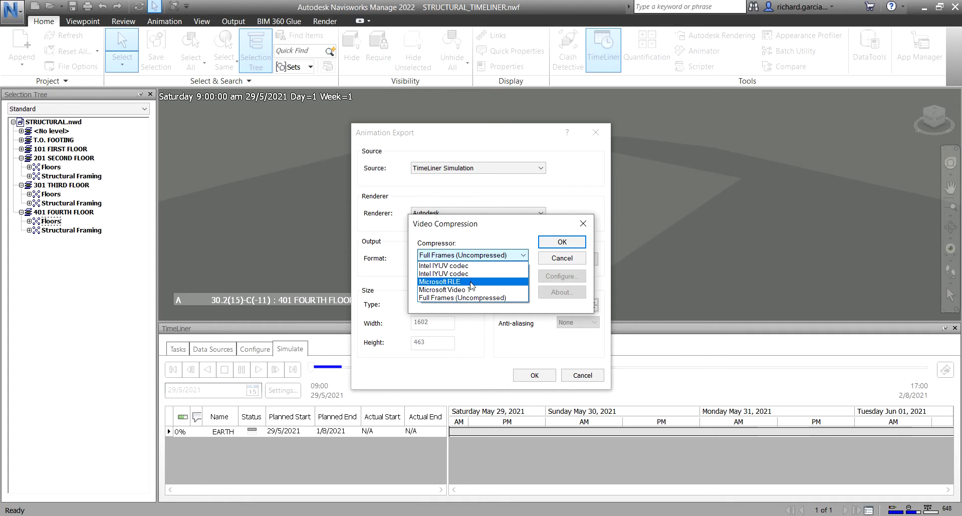
left_click(457, 297)
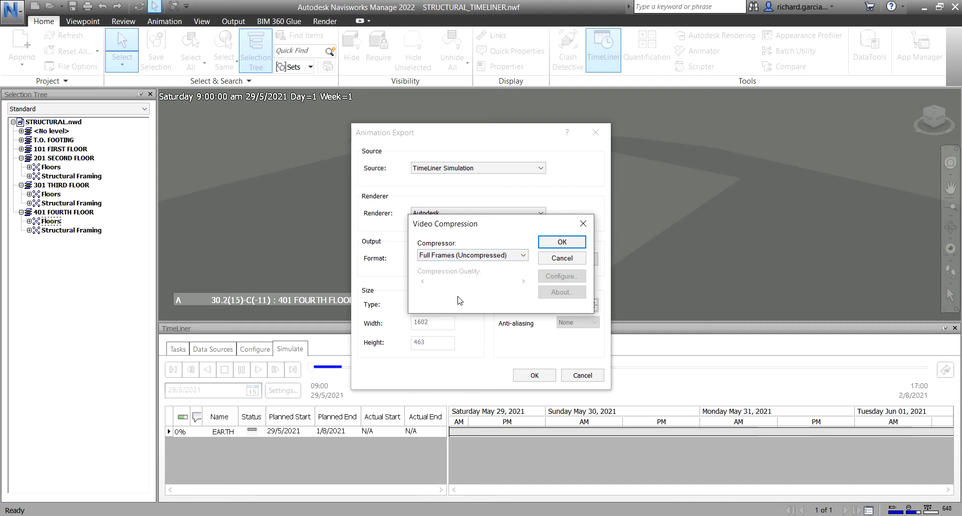
left_click(485, 258)
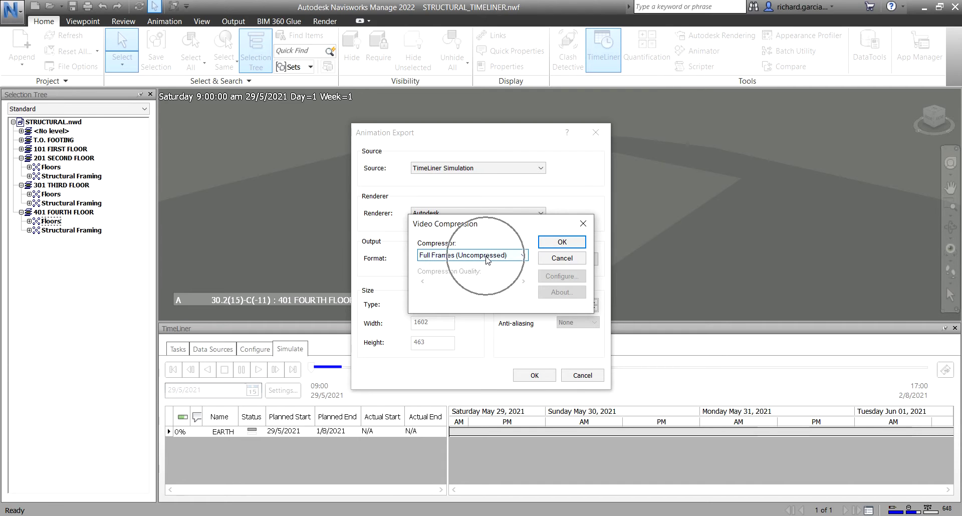
left_click(554, 243)
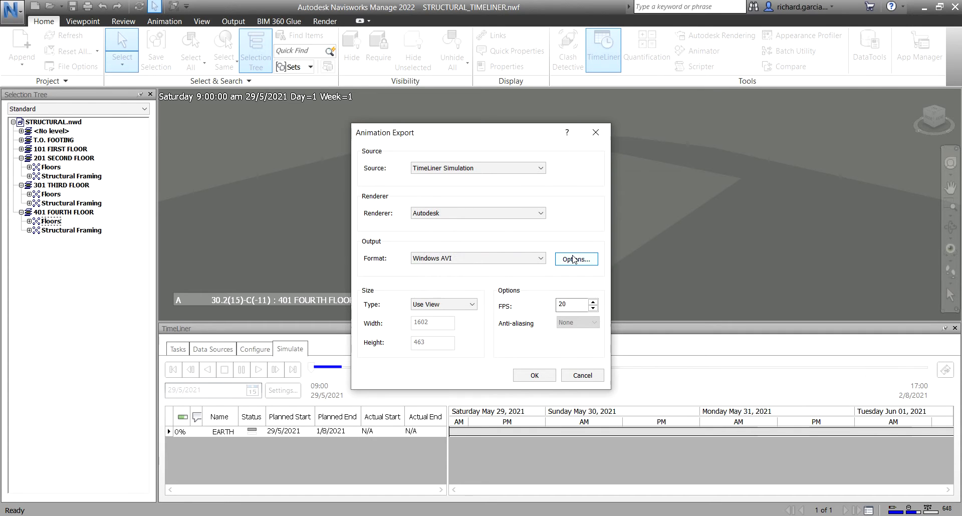
left_click(571, 304)
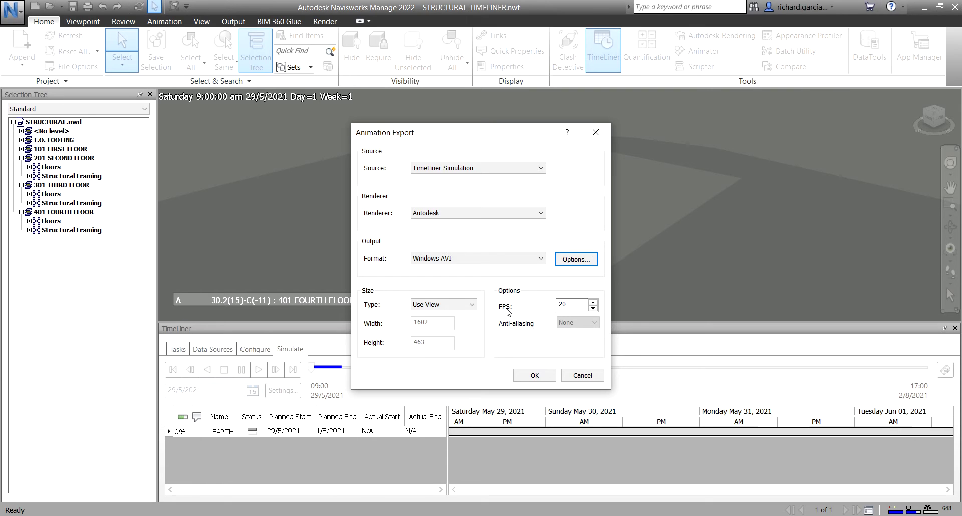
left_click(570, 303)
left_click(442, 305)
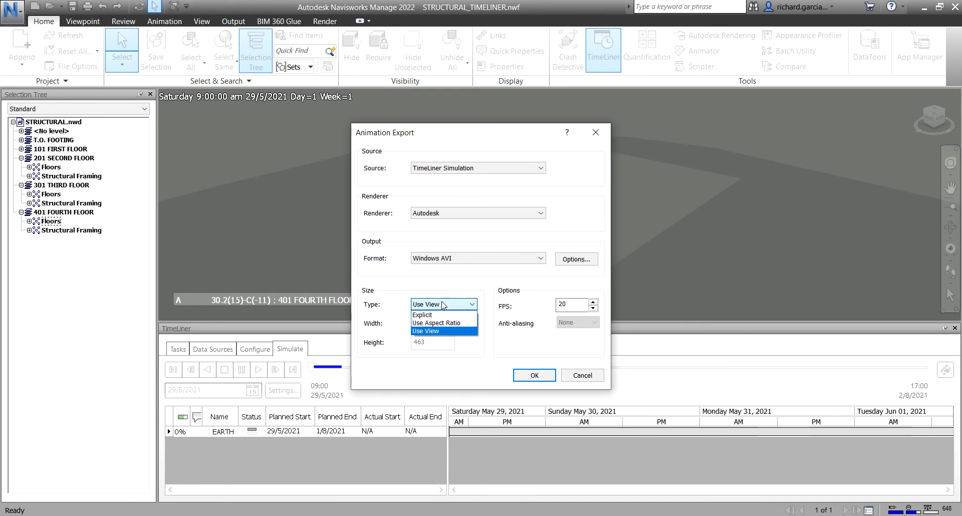
left_click(435, 331)
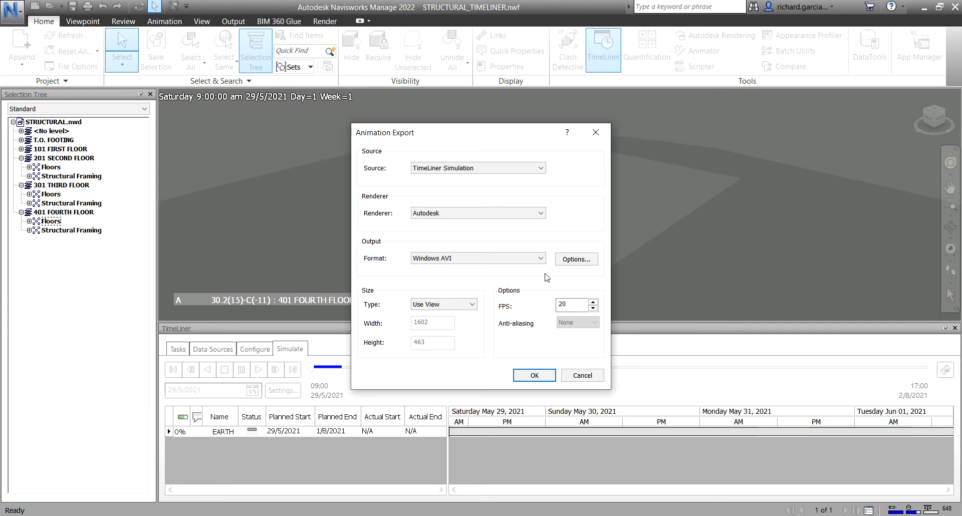
left_click(535, 376)
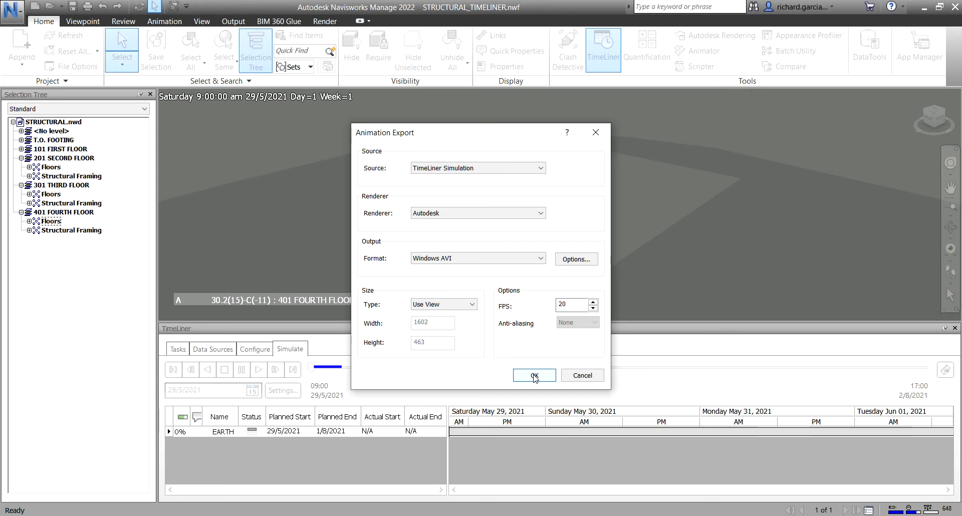
left_click(534, 376)
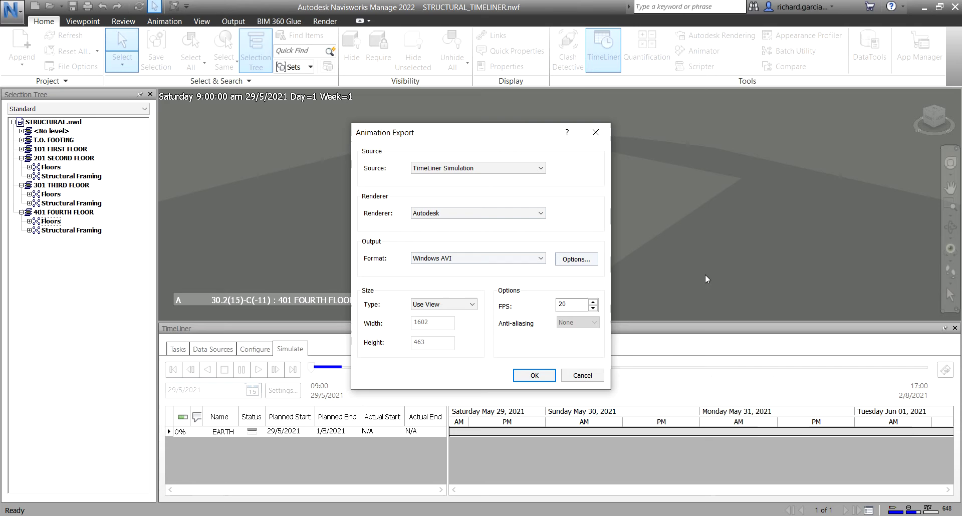
- Cancel the Animation Export dialog without exporting
left_click(582, 375)
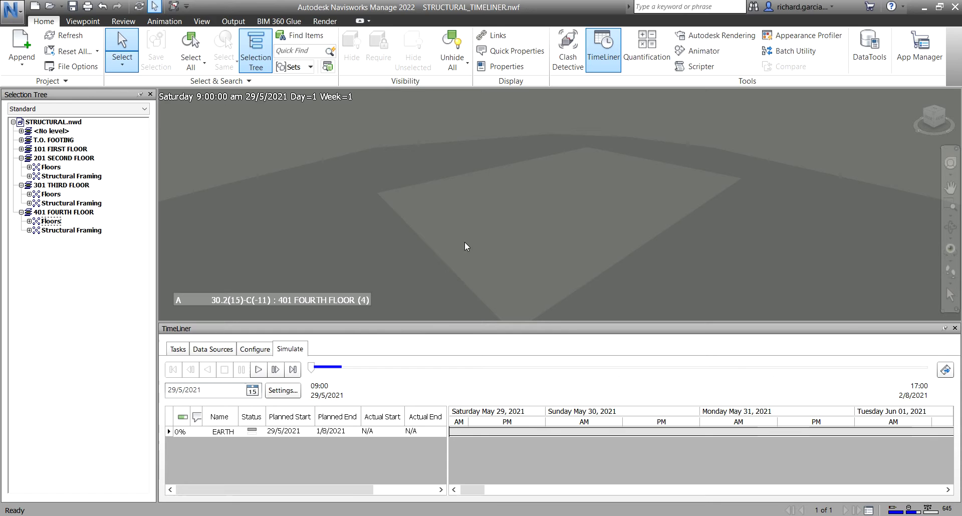
left_click(945, 369)
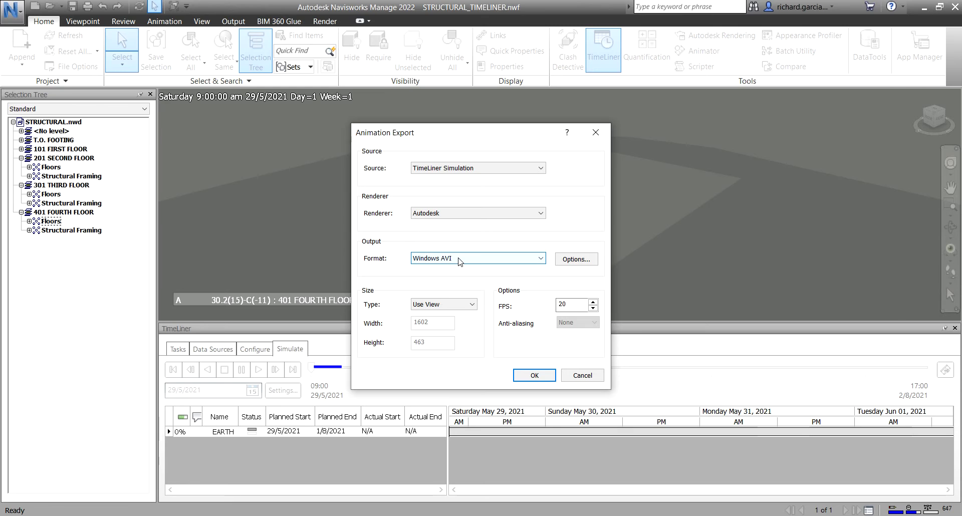
left_click(583, 376)
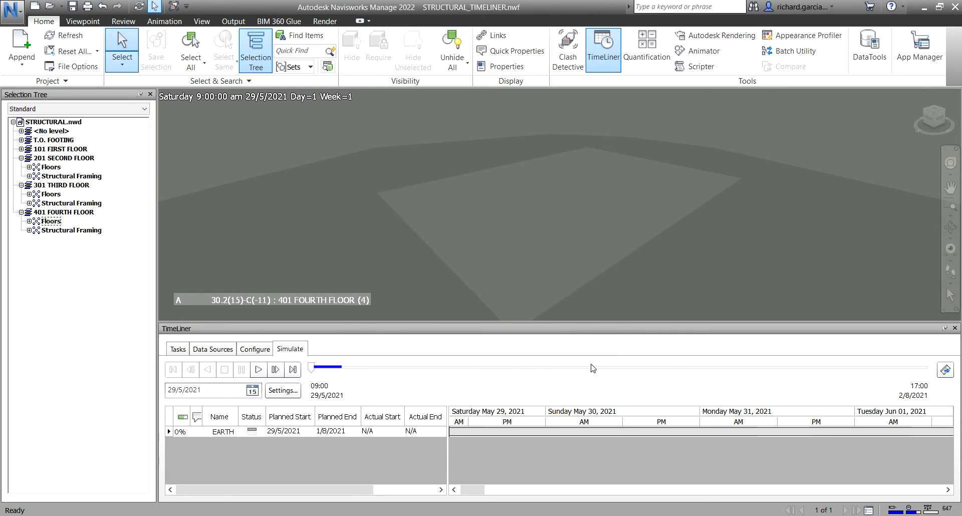
- In the TimeLiner Data Sources list, choose Add > CSV Import
left_click(209, 349)
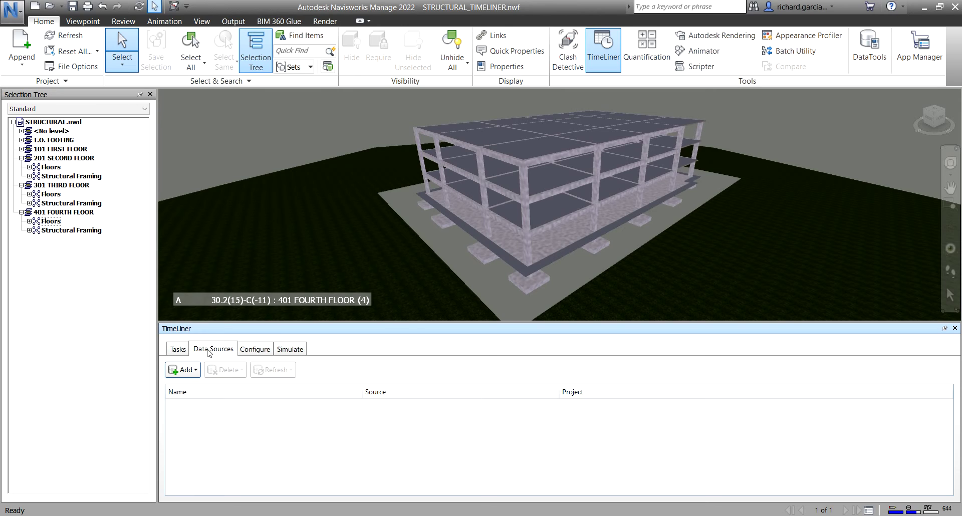
left_click(195, 370)
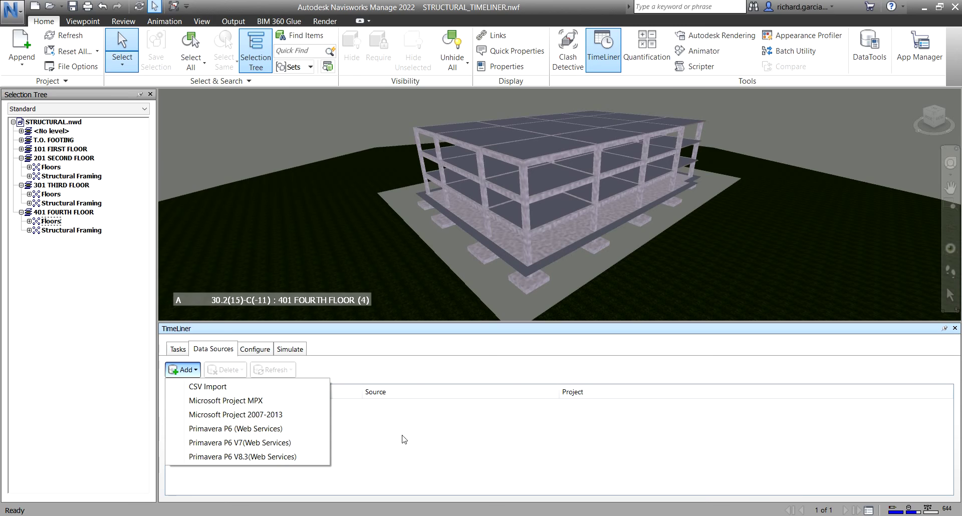
left_click(384, 266)
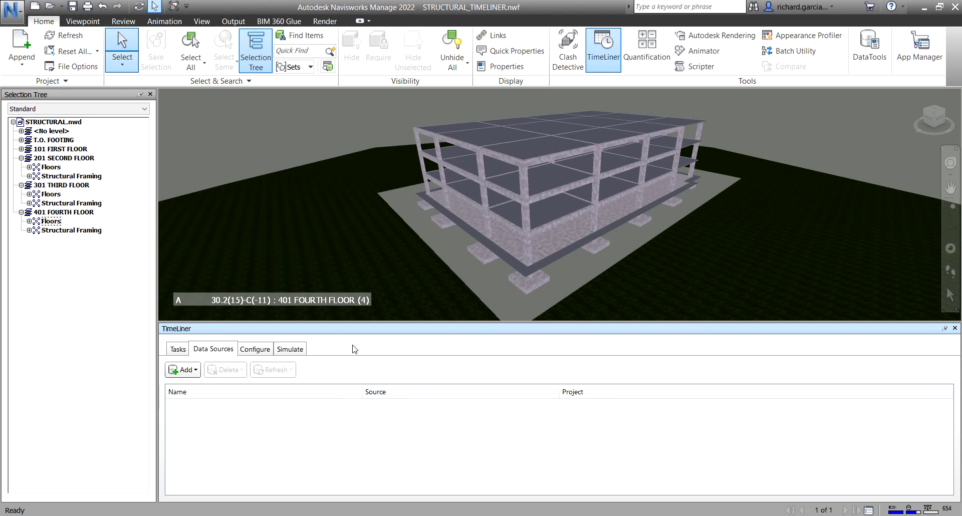
left_click(216, 353)
left_click(190, 373)
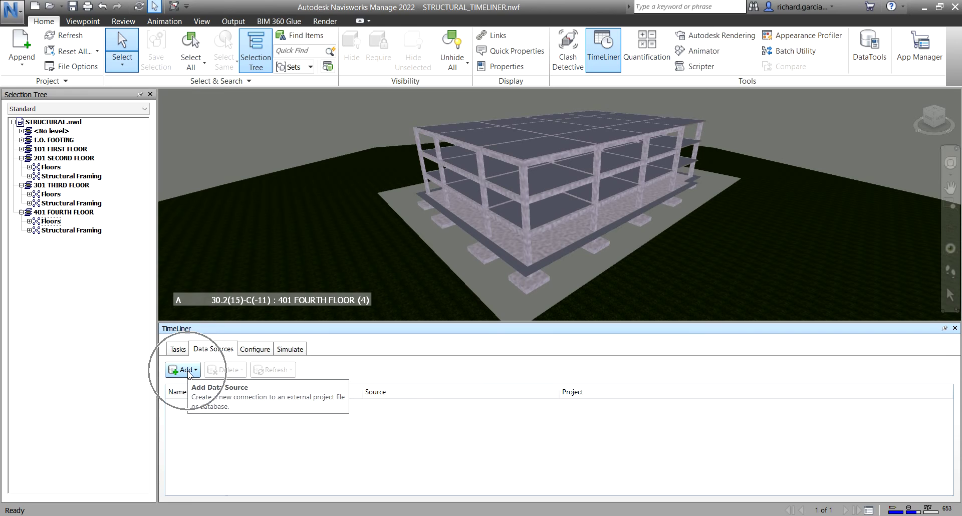
left_click(210, 387)
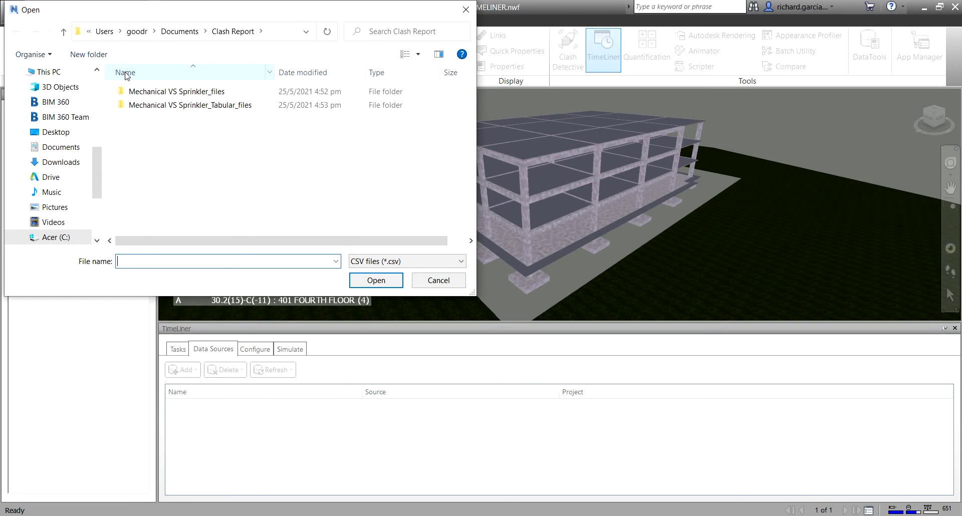
- Browse the Data (D:) drive to the ACER folder
scroll(54, 215, "down", 1)
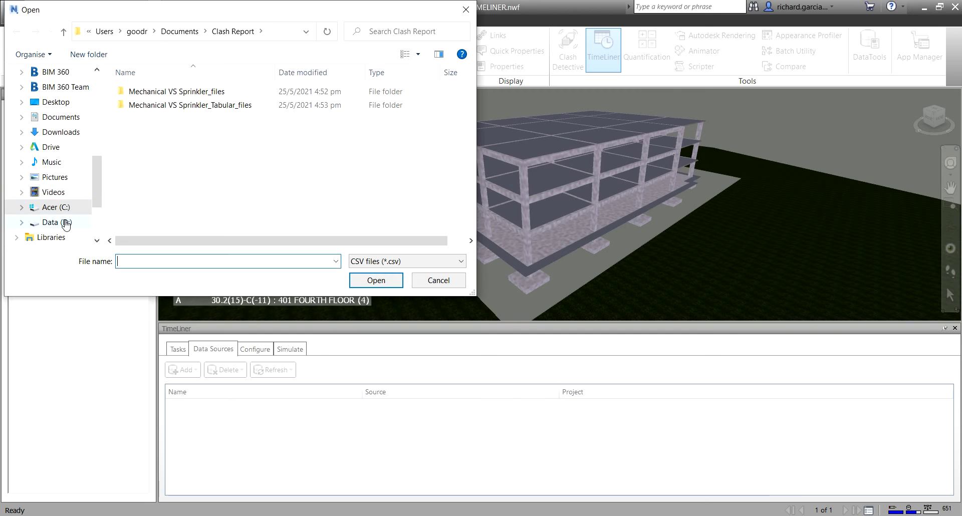
left_click(66, 223)
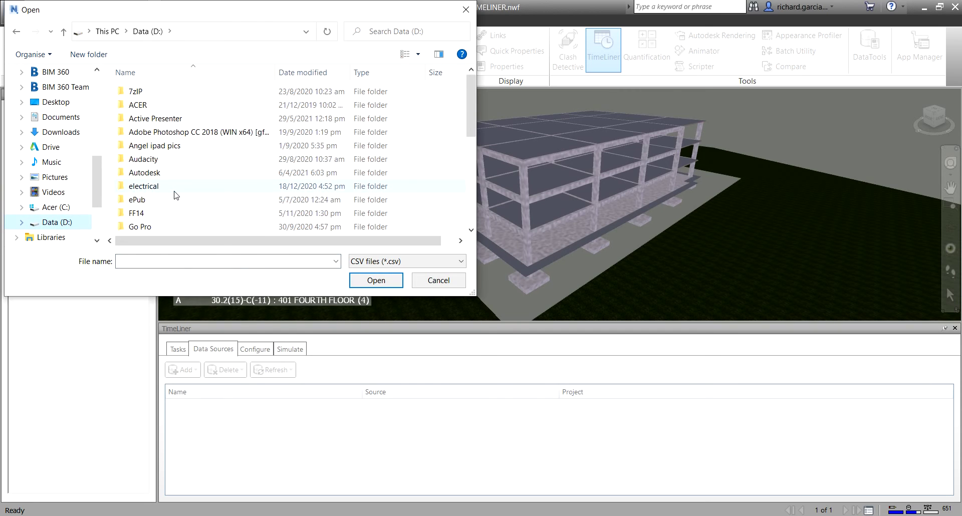
scroll(175, 186, "down", 3)
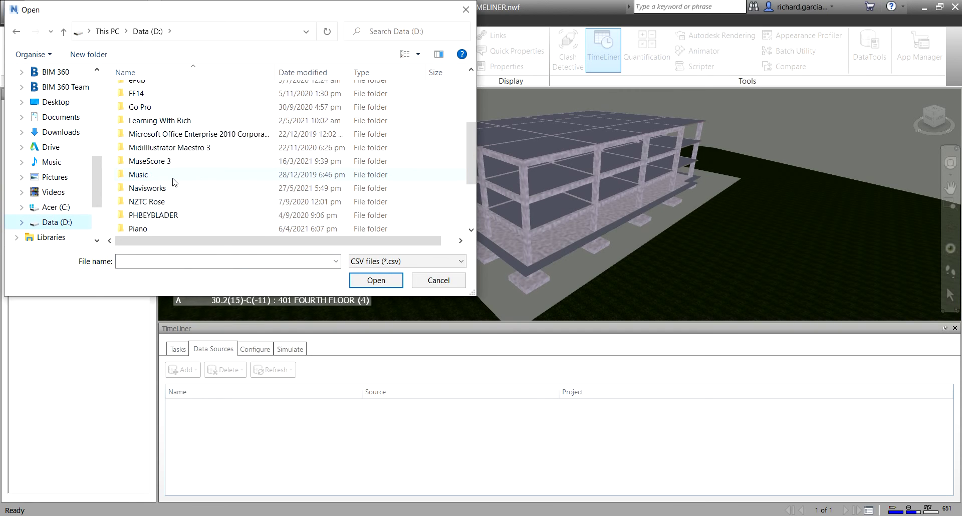
scroll(175, 182, "up", 4)
double_click(149, 106)
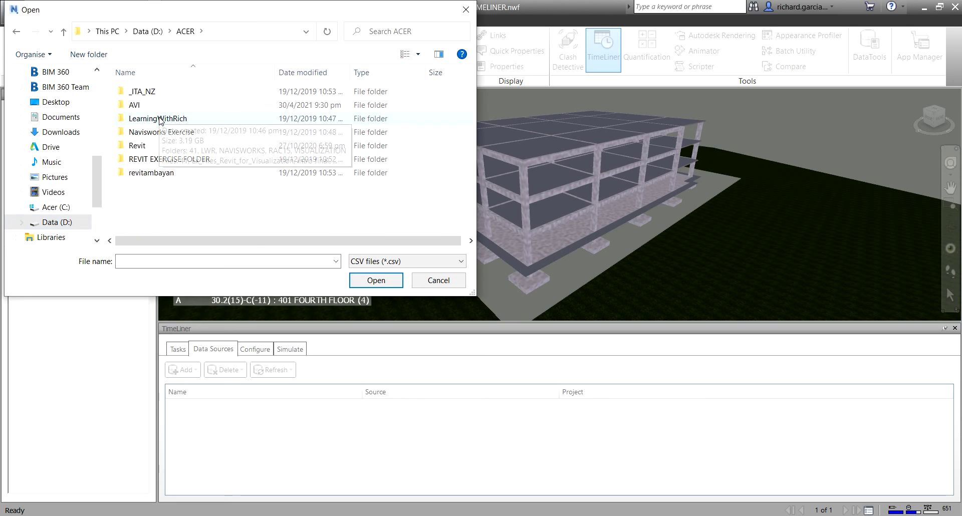
double_click(159, 119)
double_click(159, 119)
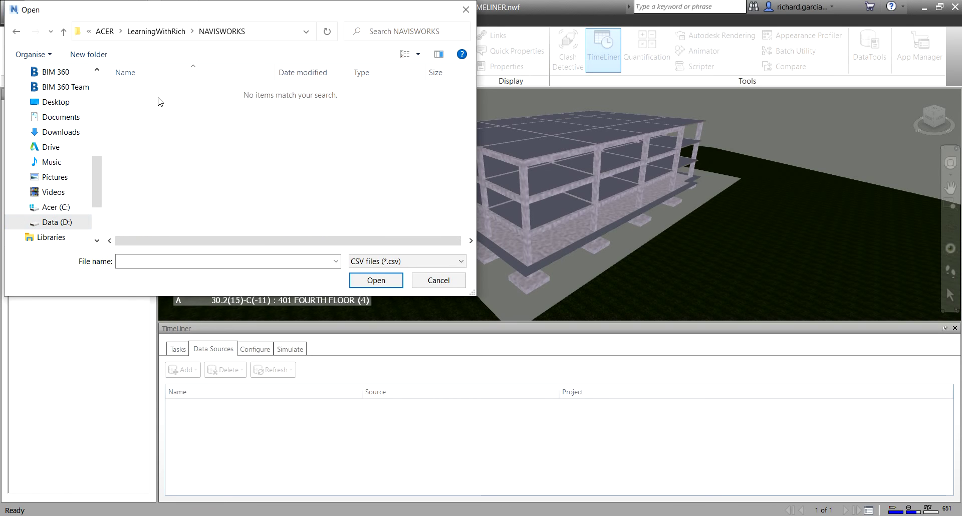
left_click(64, 32)
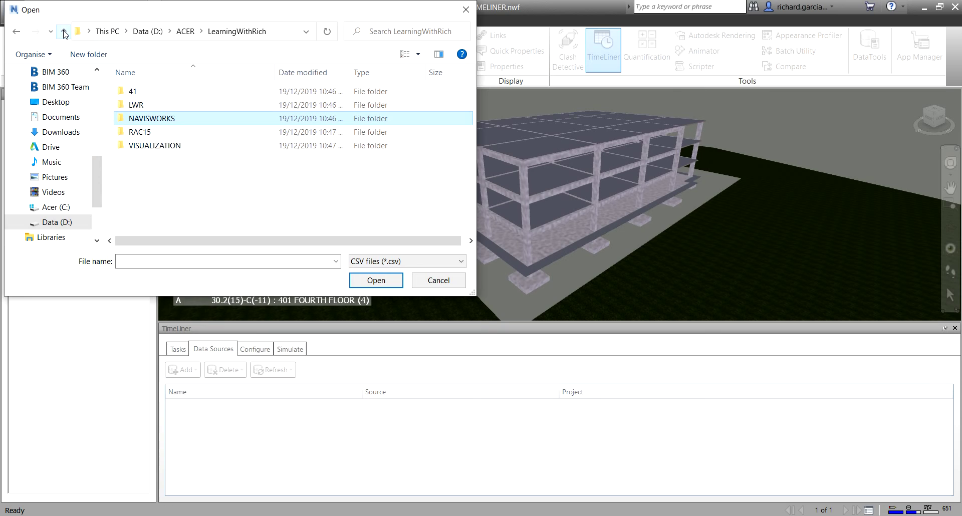
left_click(64, 33)
- Open the Timeliner CSV from Navisworks Exercise\NAVISWORKS EXERCISE FILES\Exercise Files\Timeliner
double_click(164, 132)
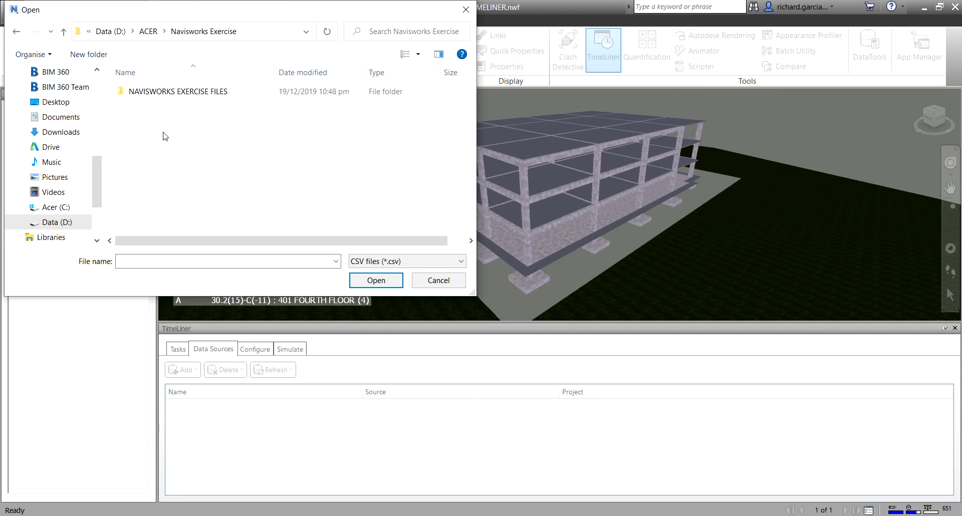
double_click(176, 94)
double_click(163, 97)
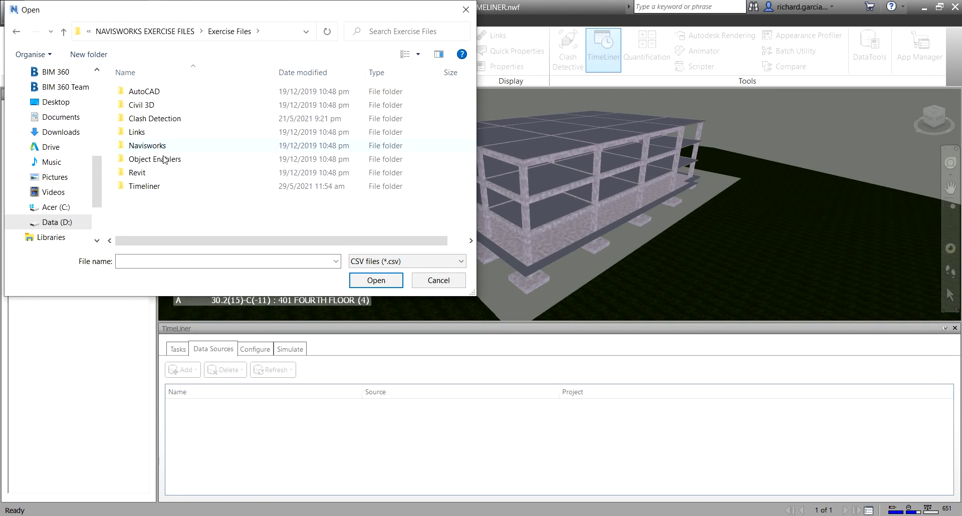
double_click(160, 186)
left_click(155, 107)
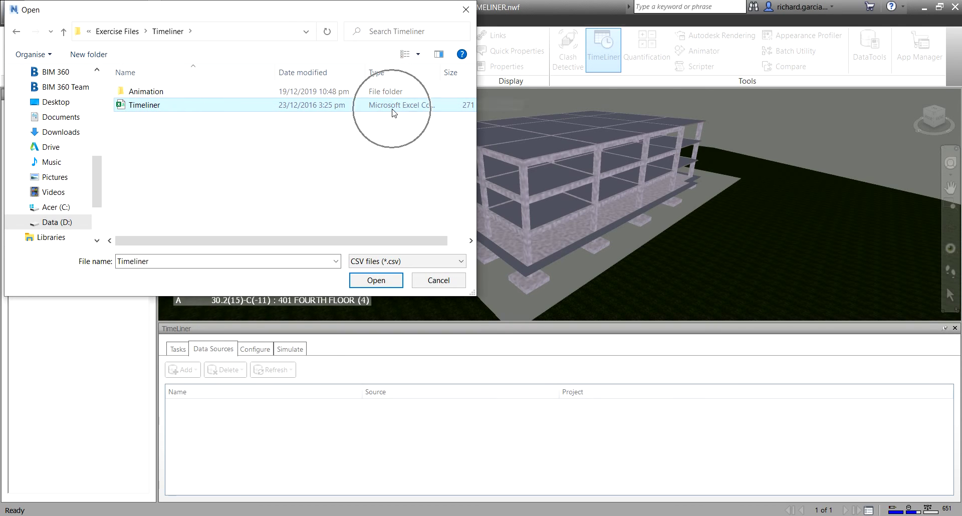
left_click(376, 281)
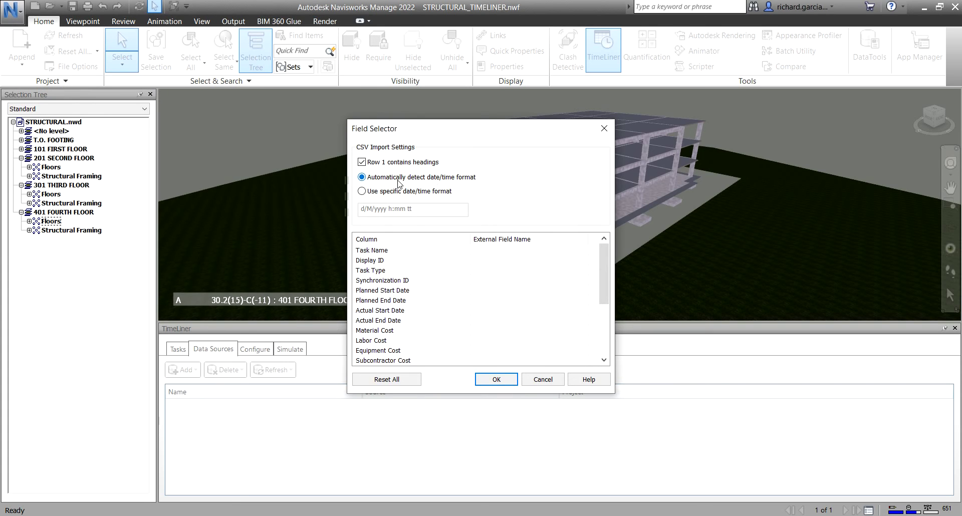
- Map Task Name to task_code and Display ID to wbs_id in the Field Selector
left_click(505, 251)
left_click(509, 252)
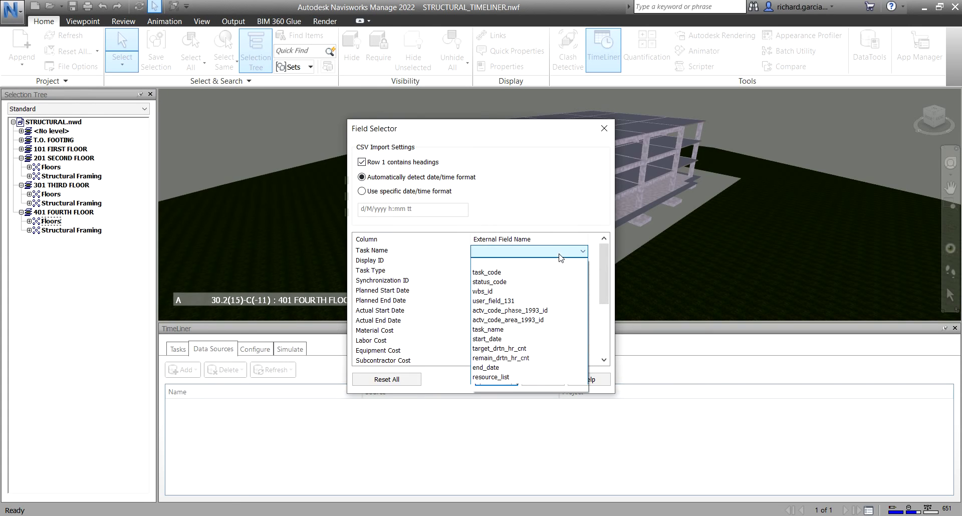
left_click(497, 272)
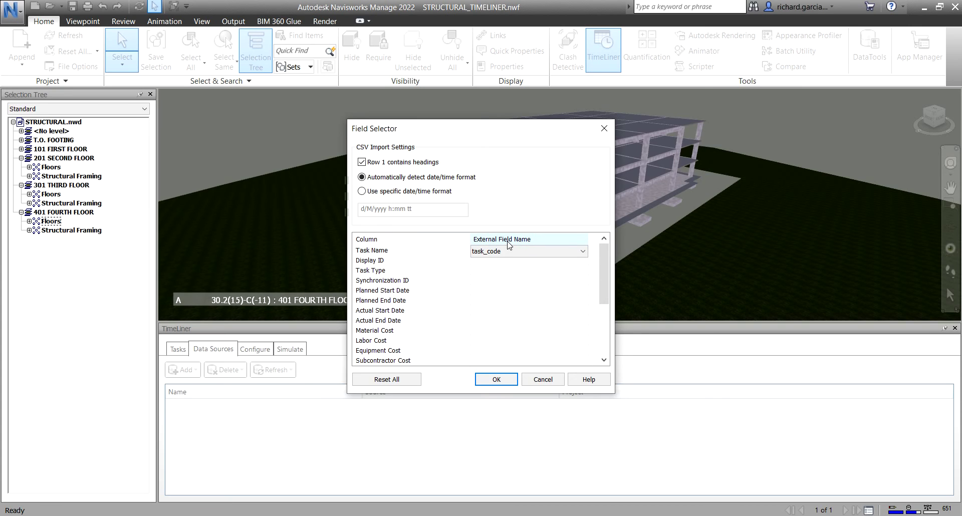
left_click(519, 262)
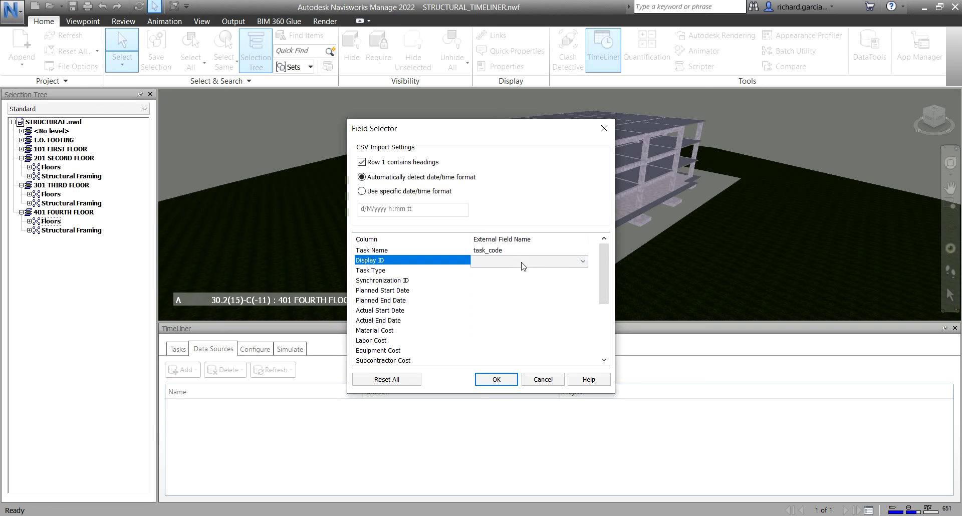
left_click(565, 263)
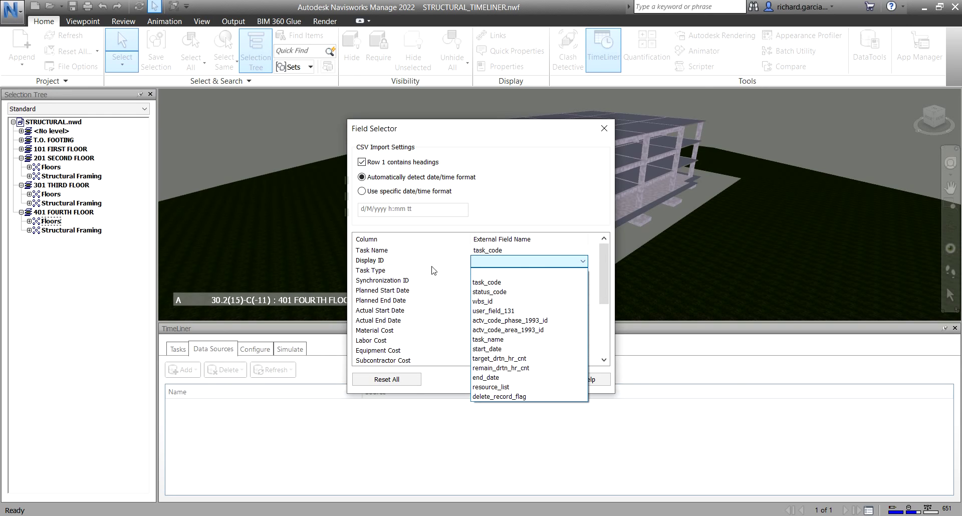
left_click(483, 301)
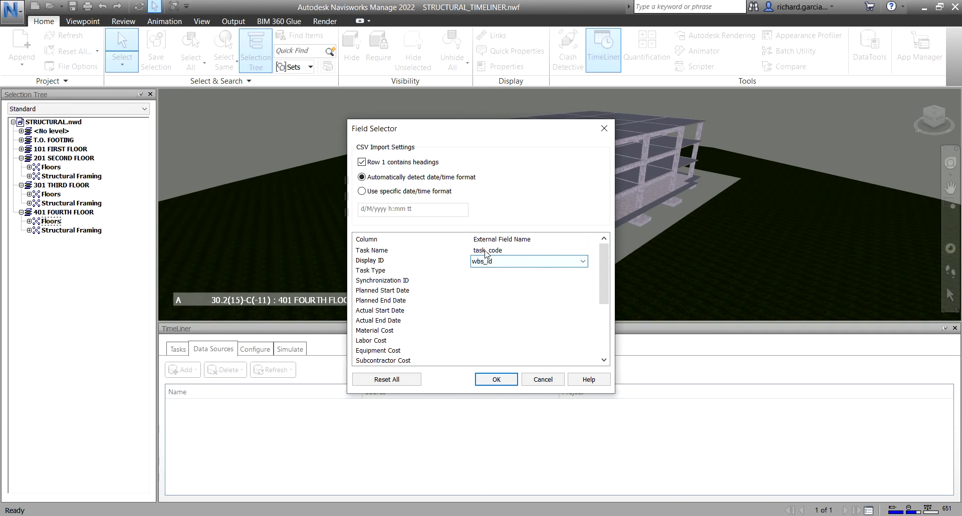
- Confirm the field mappings and proceed without a Synchronization ID mapping
left_click(496, 380)
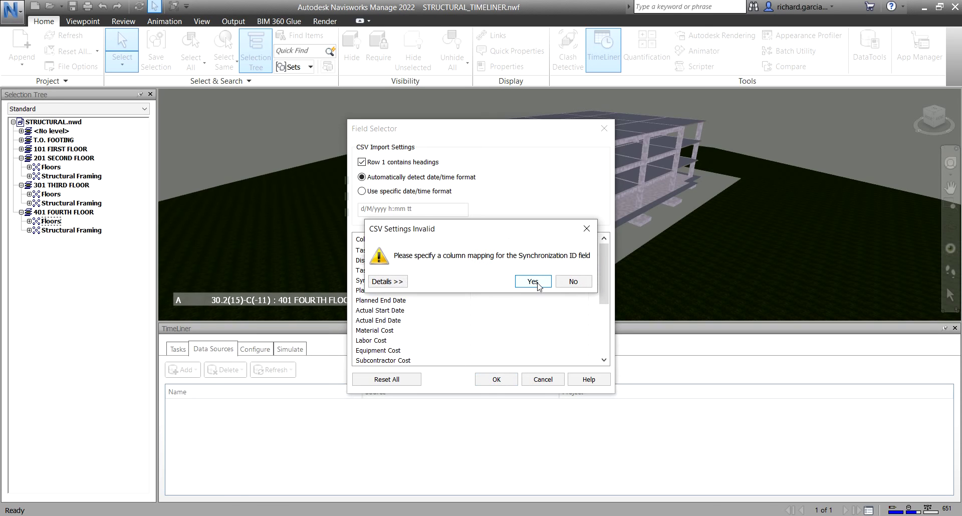
left_click(535, 283)
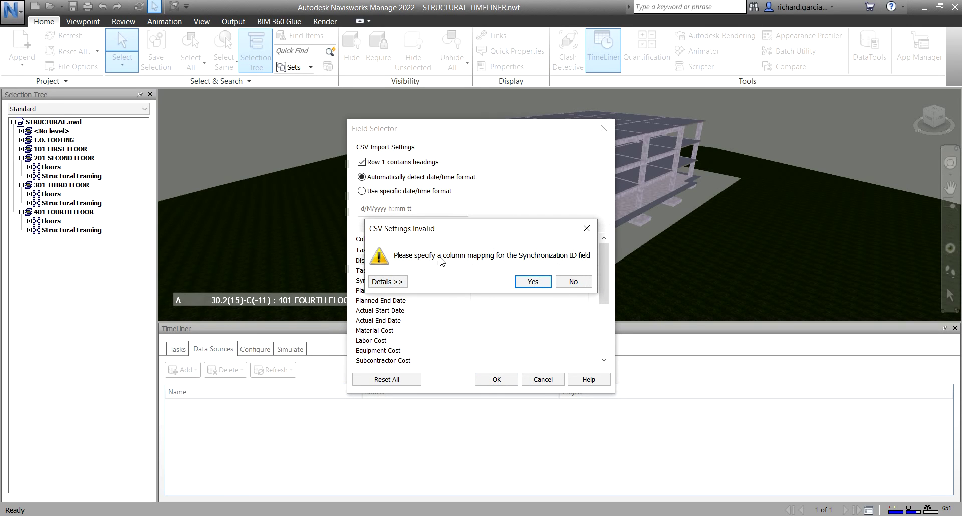
left_click(574, 281)
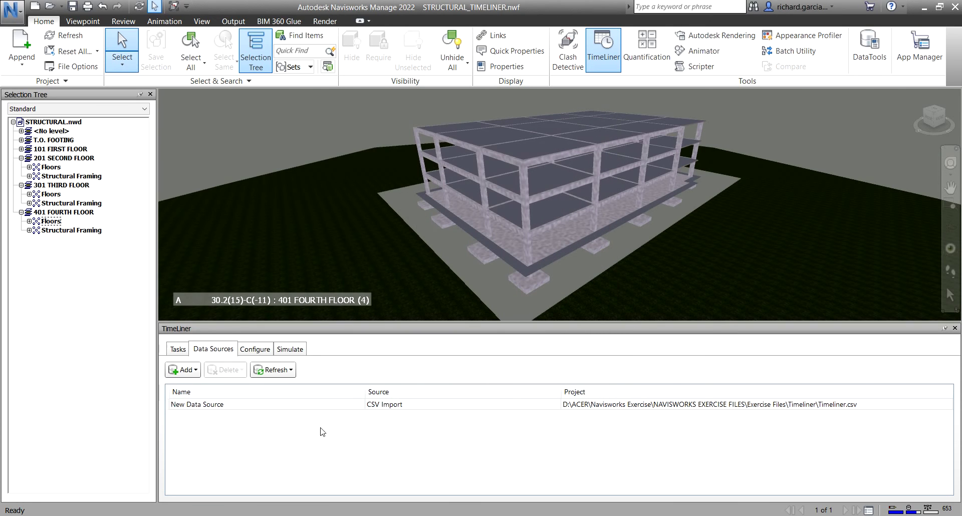
- Refresh all data sources with Rebuild Task Hierarchy, dismiss the Synchronization ID warning, and view the task list
left_click(445, 408)
left_click(289, 372)
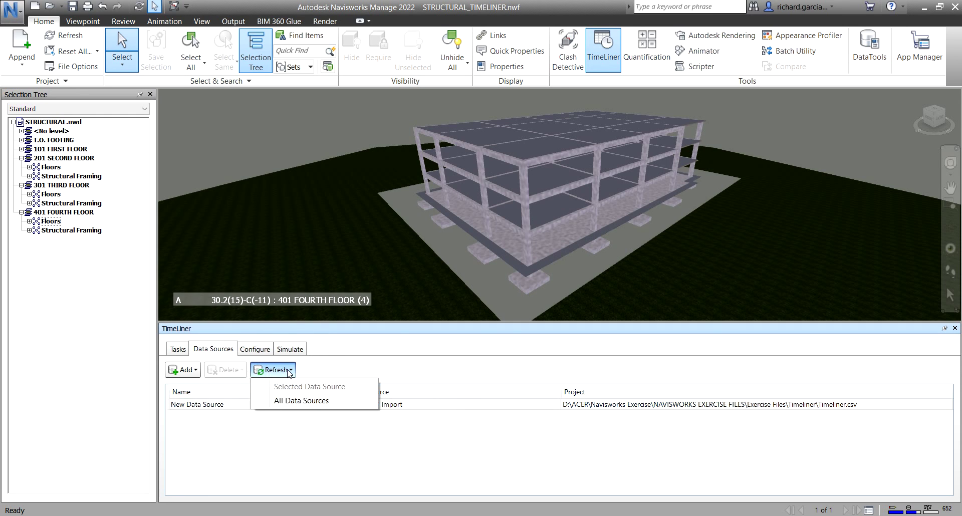
left_click(301, 401)
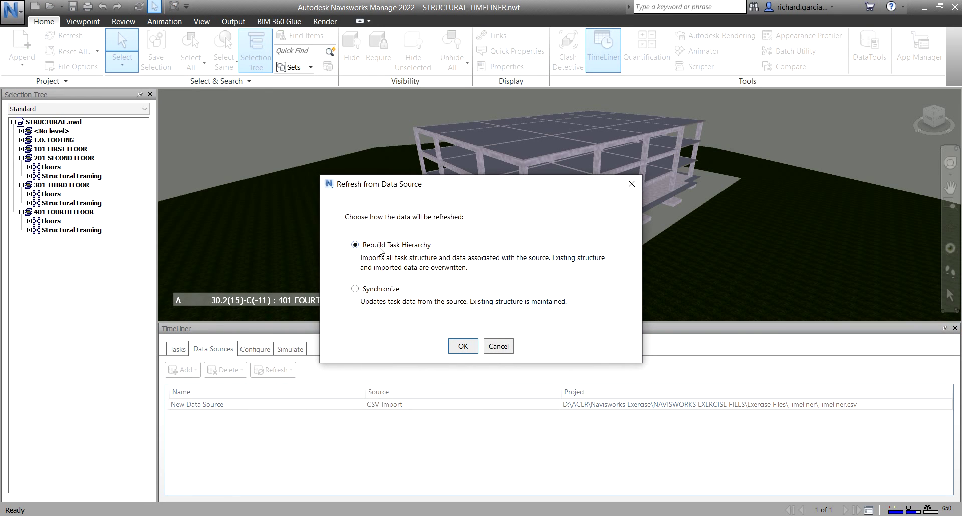
left_click(380, 249)
left_click(463, 346)
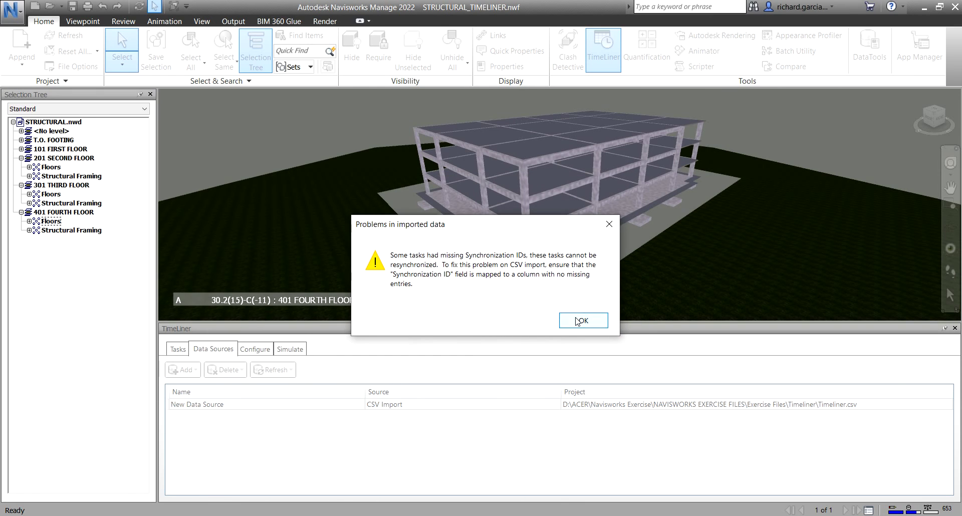
left_click(577, 321)
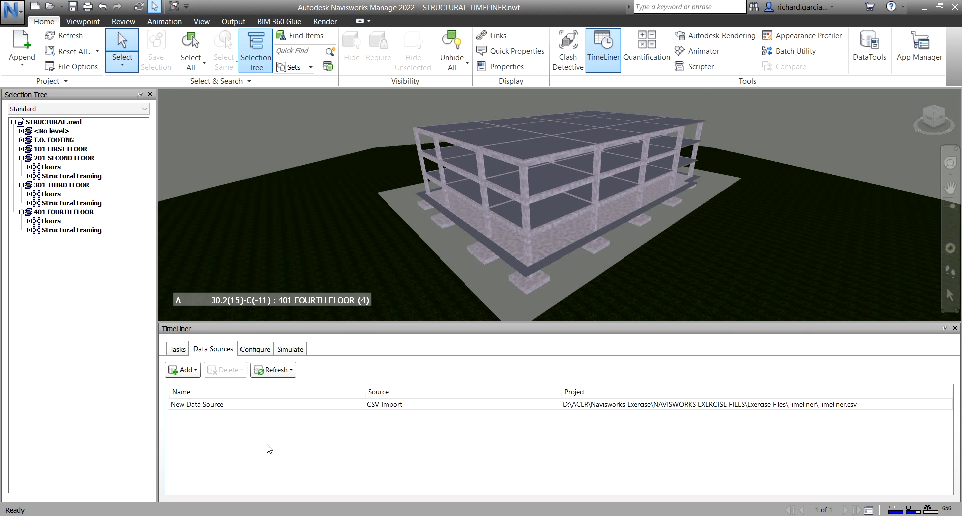
left_click(178, 350)
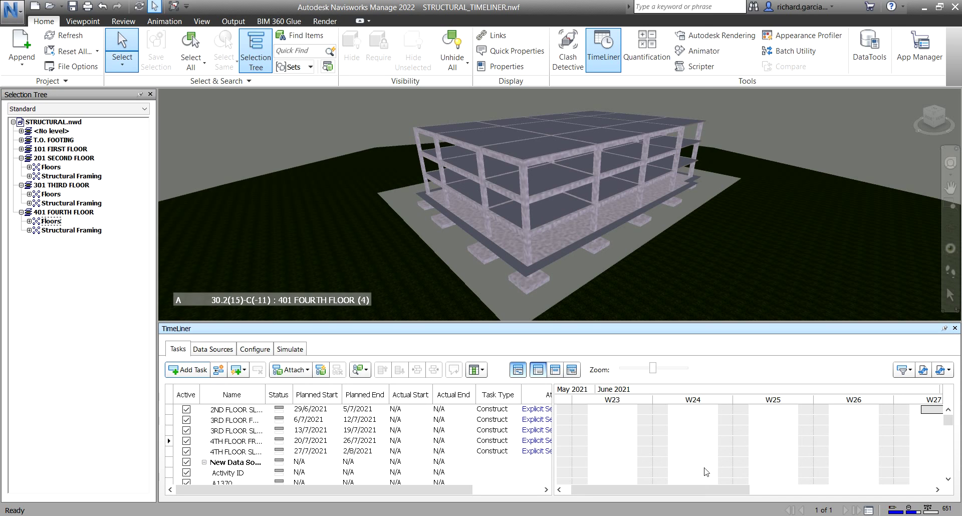
left_click_drag(948, 421, 949, 424)
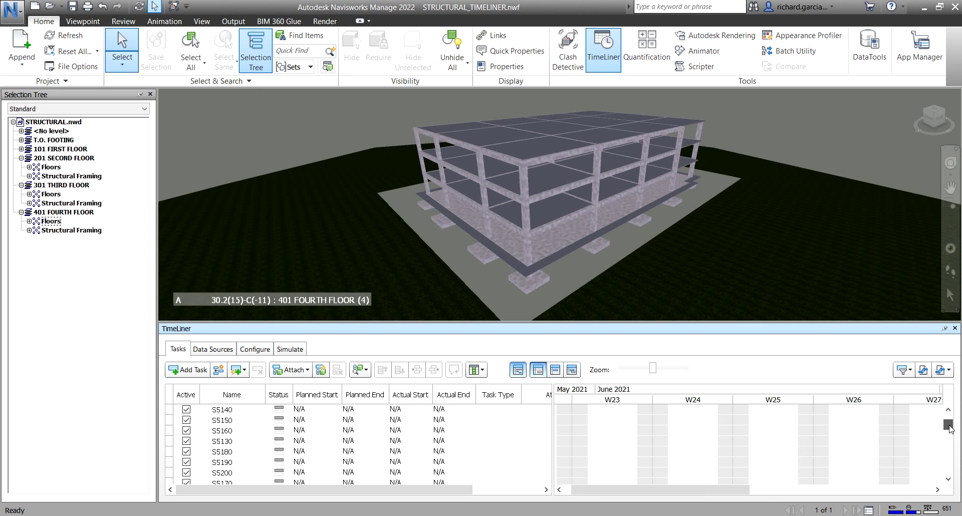
left_click(210, 429)
scroll(215, 434, "down", 10)
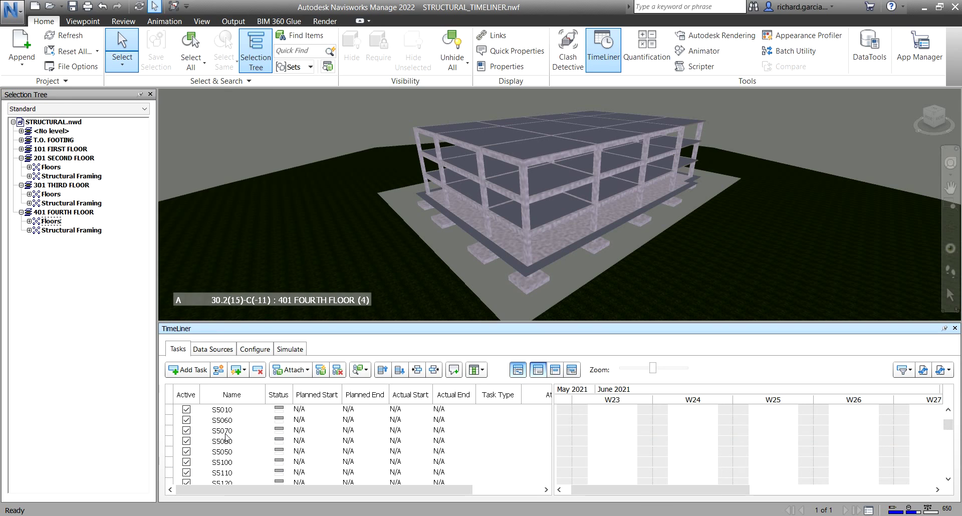
scroll(231, 439, "down", 8)
scroll(231, 440, "down", 5)
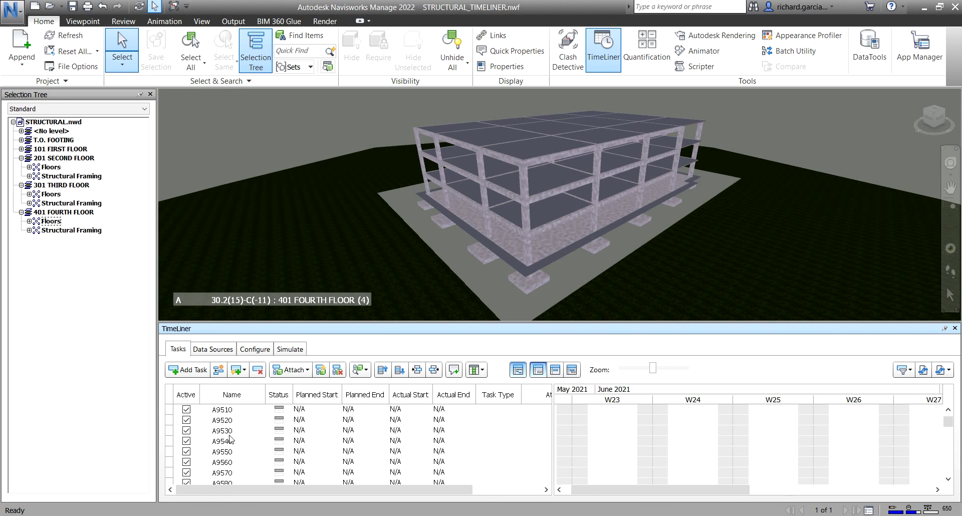
scroll(230, 439, "up", 10)
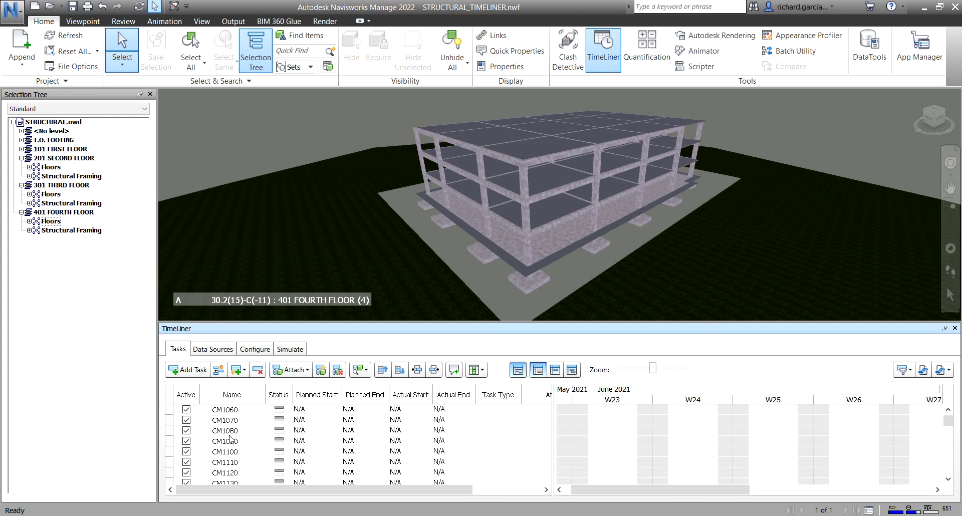
scroll(230, 440, "up", 3)
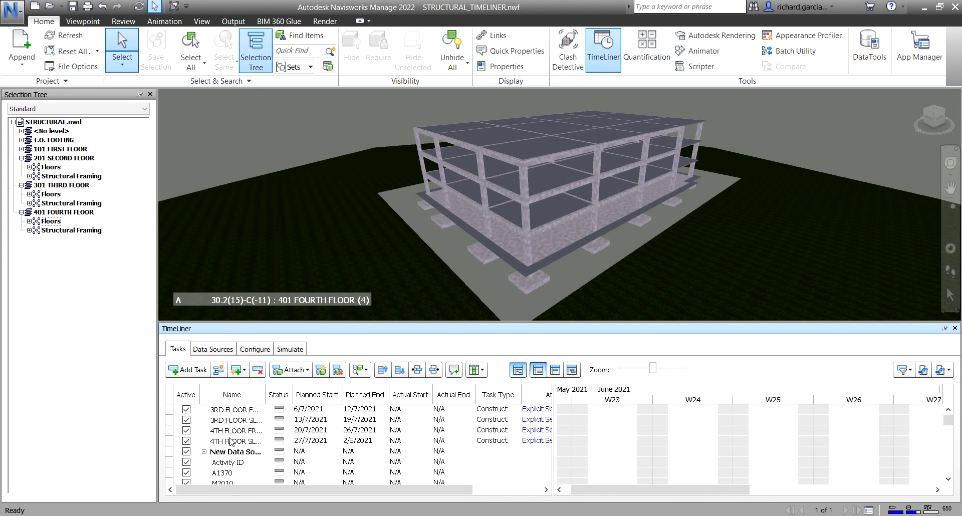
scroll(231, 441, "down", 1)
left_click(227, 442)
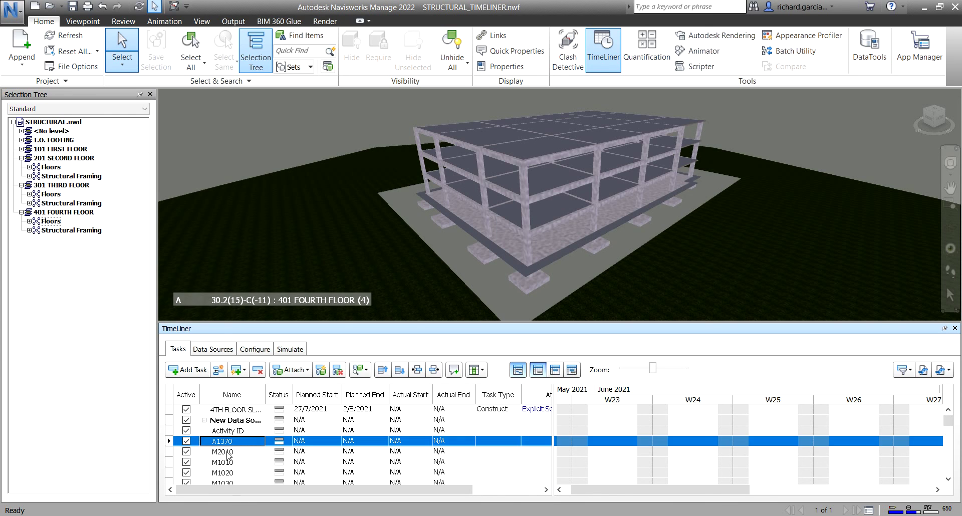
left_click(227, 453)
left_click(228, 463)
scroll(230, 461, "down", 2)
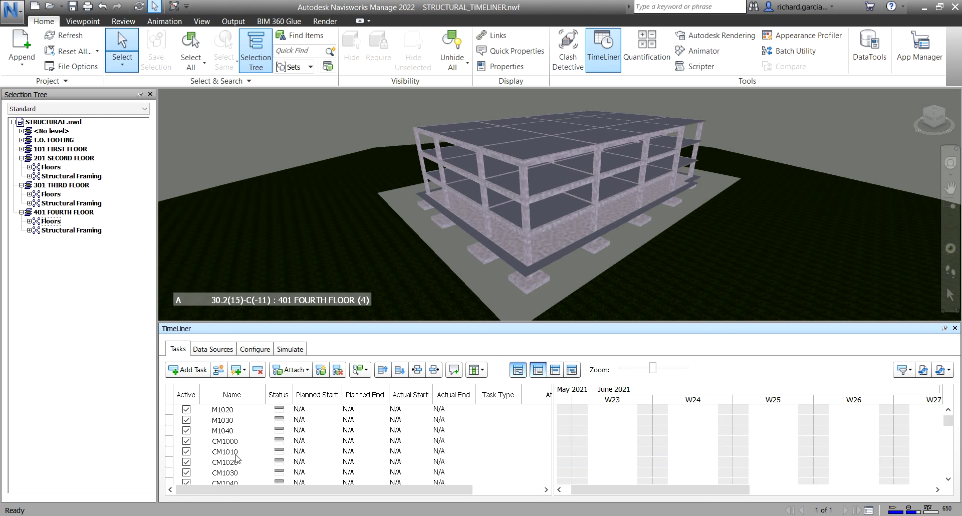
left_click(229, 441)
left_click(229, 430)
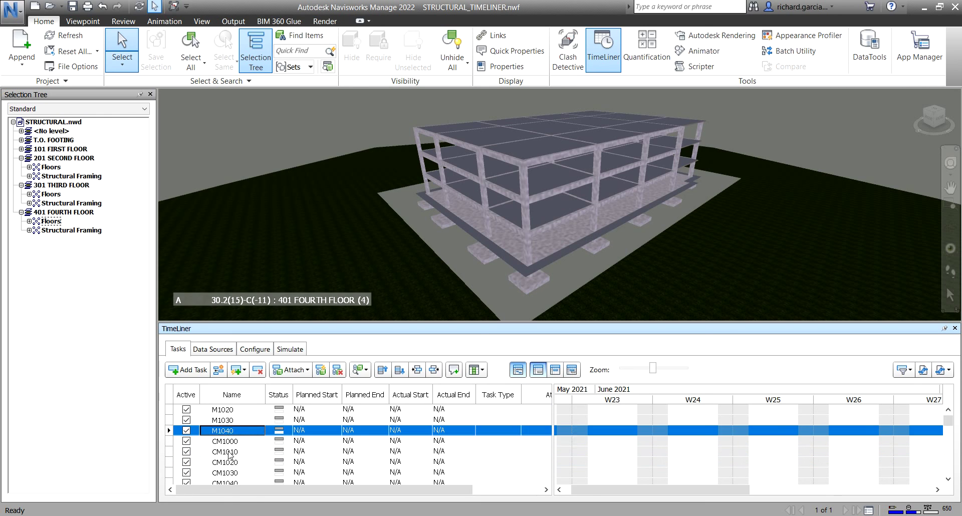
left_click(228, 452)
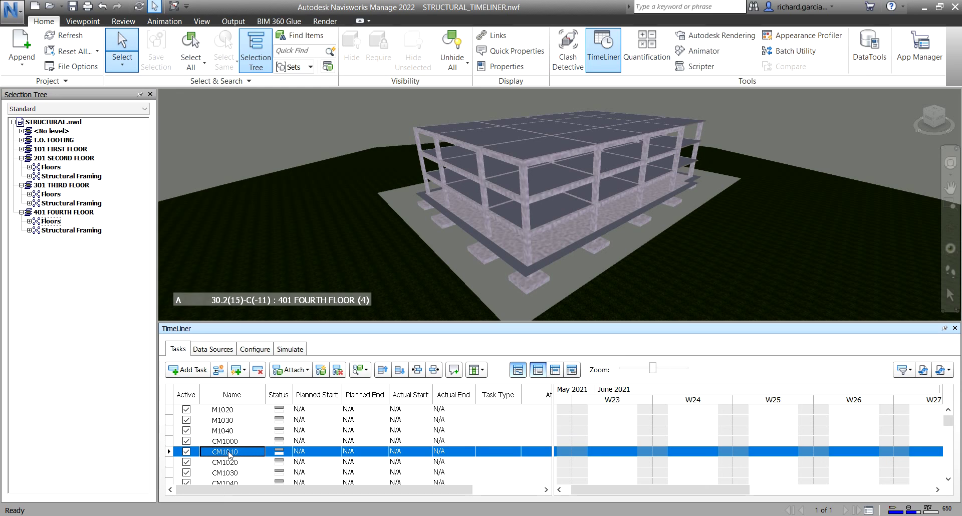